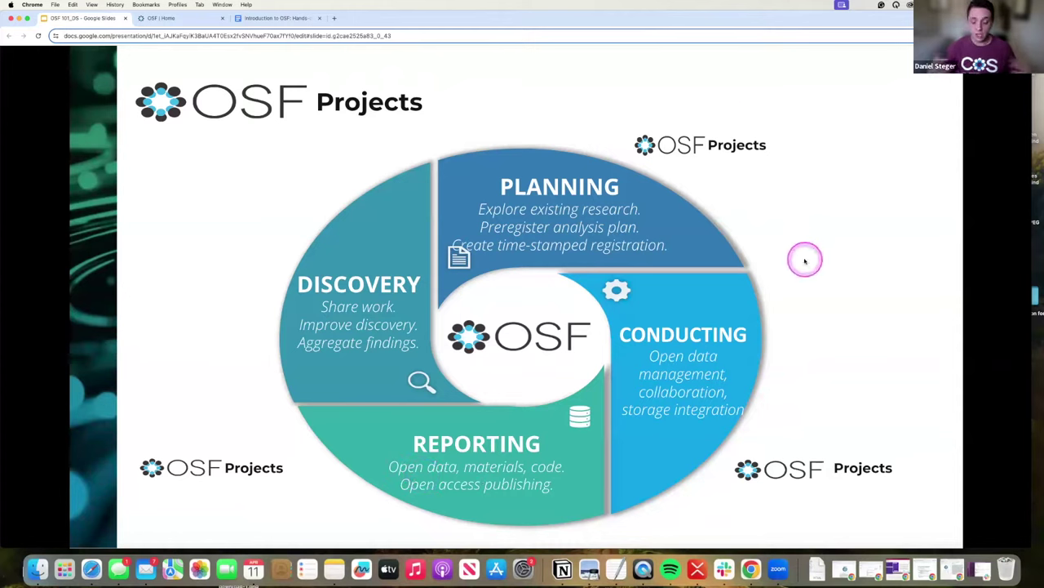
Step: Advance the slides to 'Projects their Components', showing the example OSF project page and nesting dolls
{"action": "left_click", "coordinate": [742, 201]}
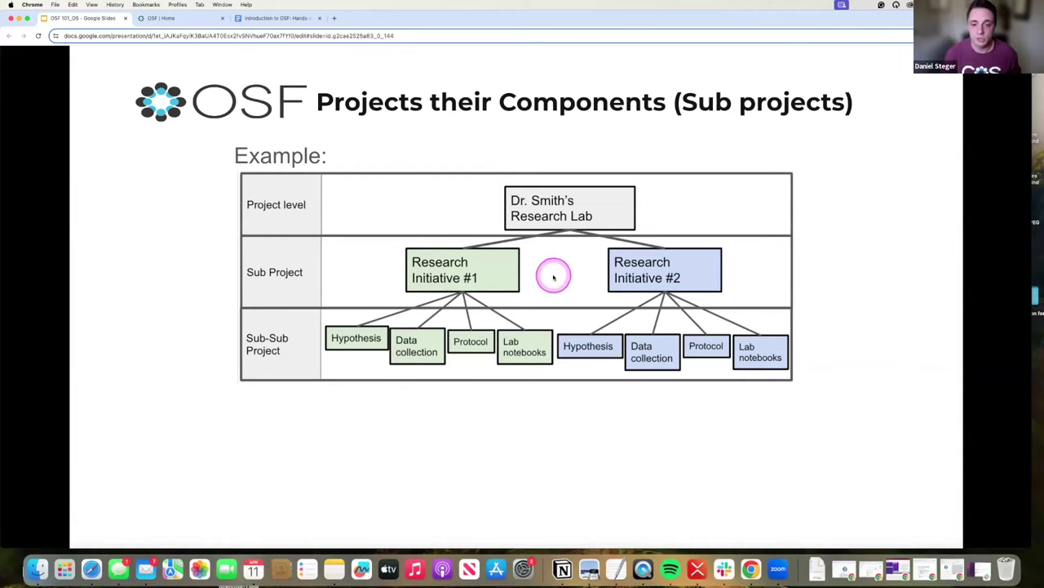
{"action": "left_click", "coordinate": [553, 277]}
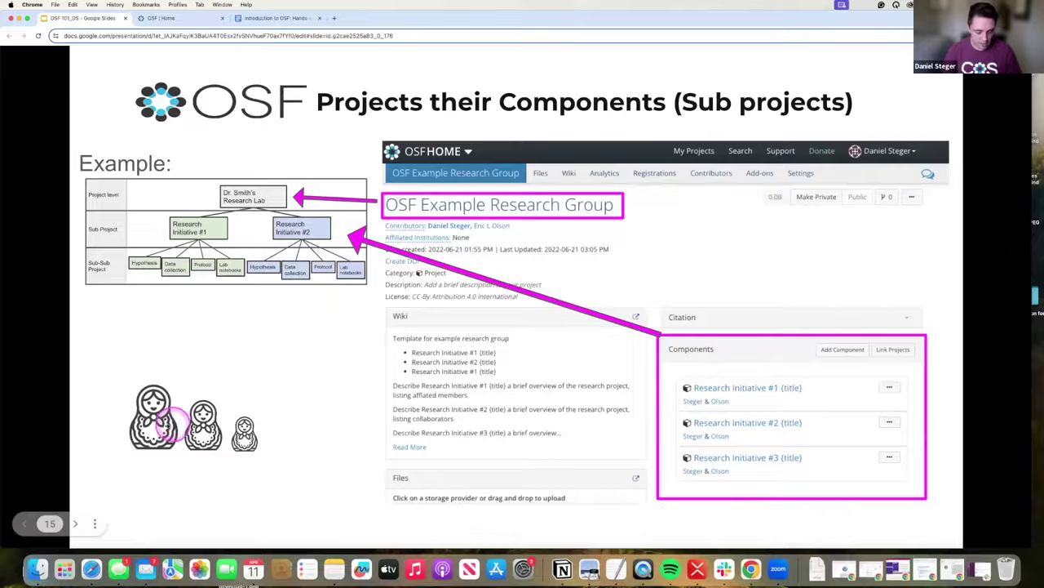
{"action": "key", "text": "ctrl"}
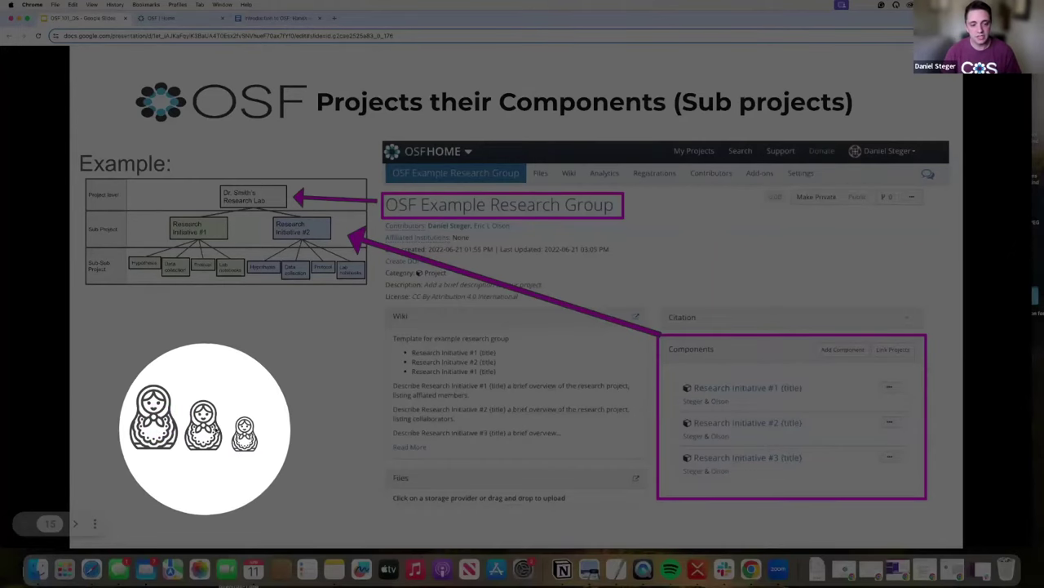
{"action": "key", "text": "ctrl"}
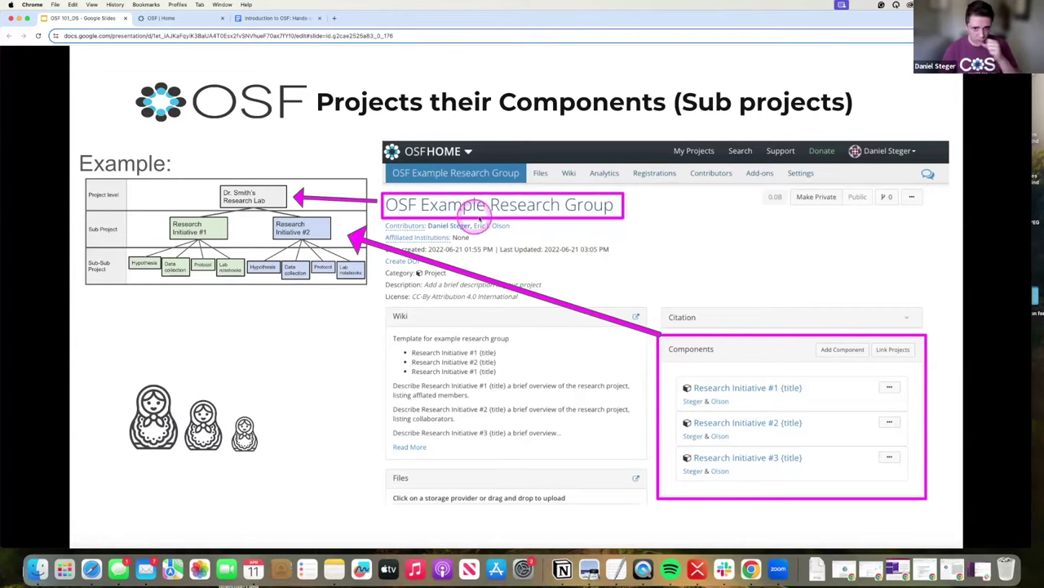
{"action": "key", "text": "ctrl"}
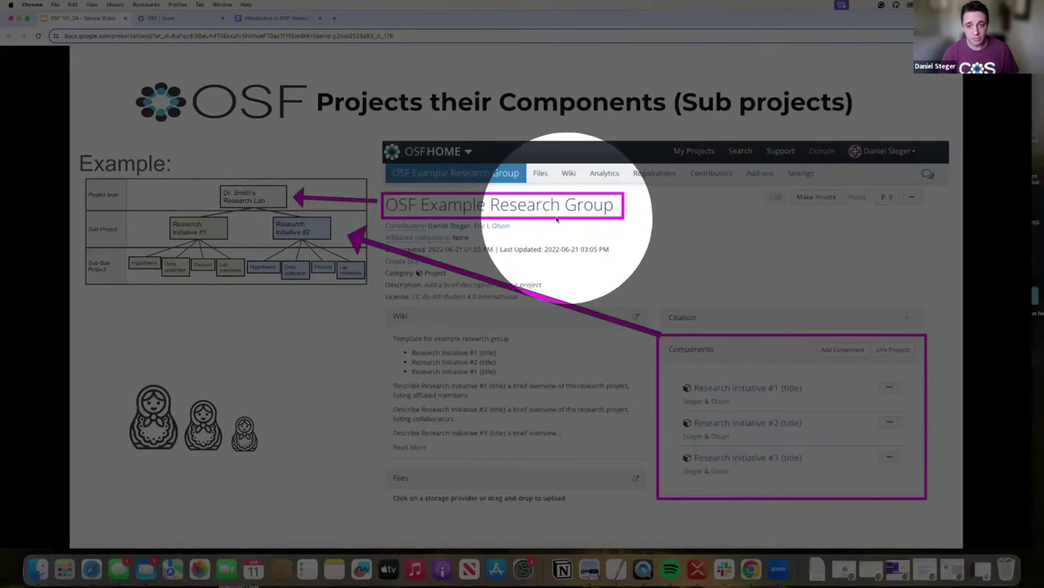
{"action": "key", "text": "ctrl"}
{"action": "key", "text": "ctrl"}
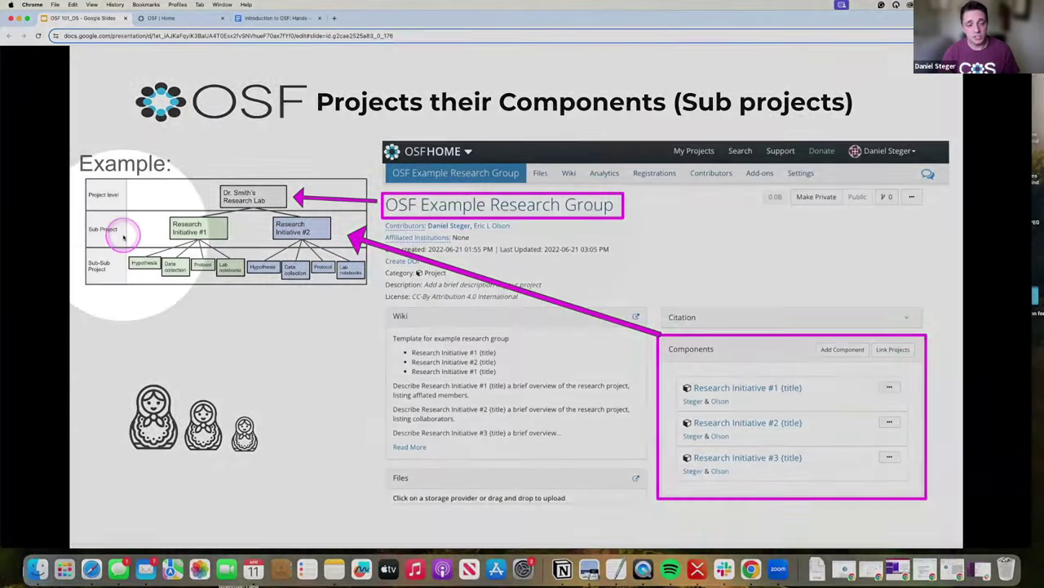
{"action": "key", "text": "ctrl"}
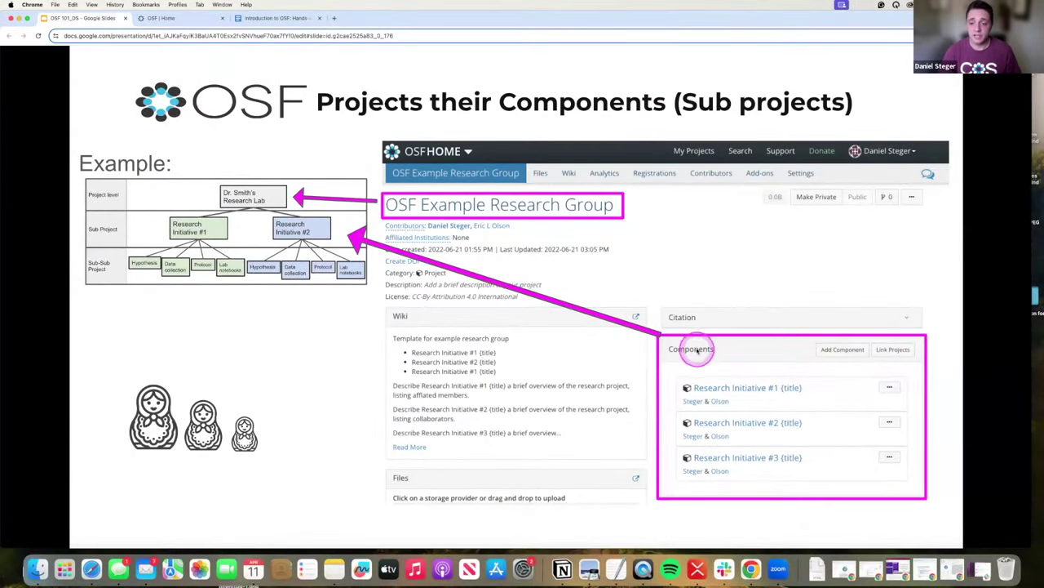
{"action": "key", "text": "ctrl"}
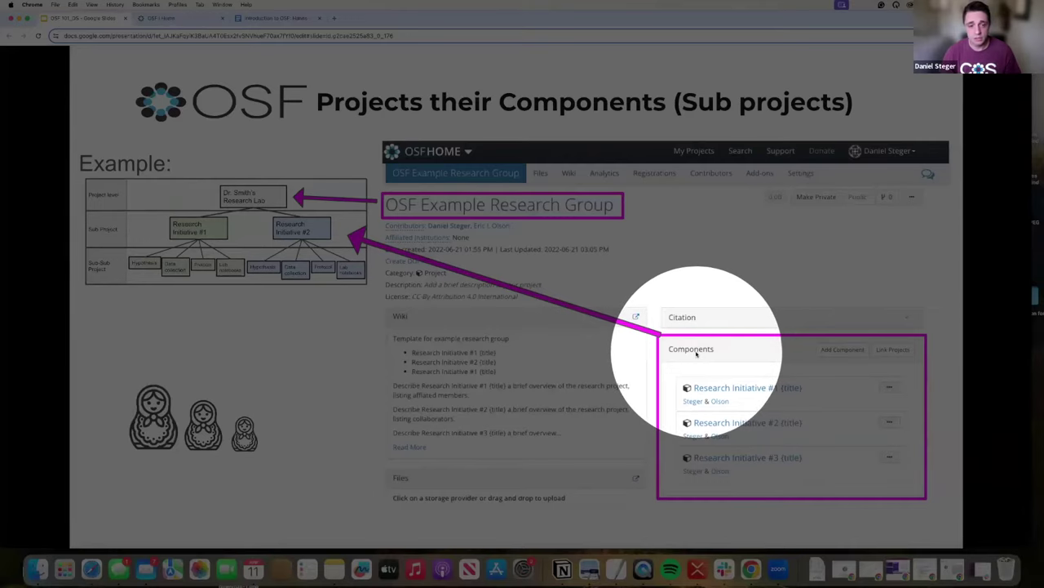
{"action": "key", "text": "ctrl"}
{"action": "key", "text": "ctrl"}
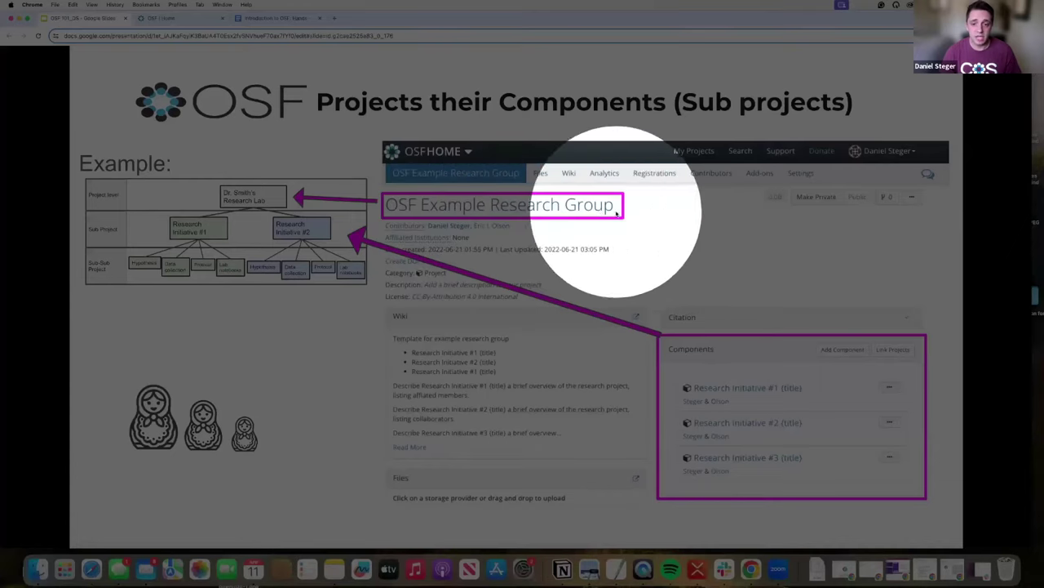
{"action": "key", "text": "ctrl"}
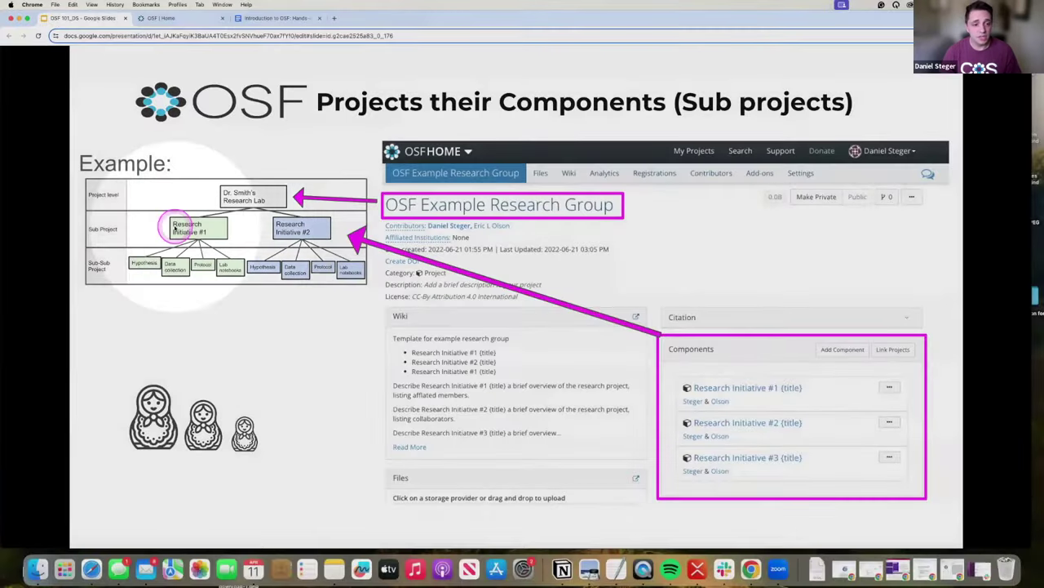
{"action": "key", "text": "ctrl"}
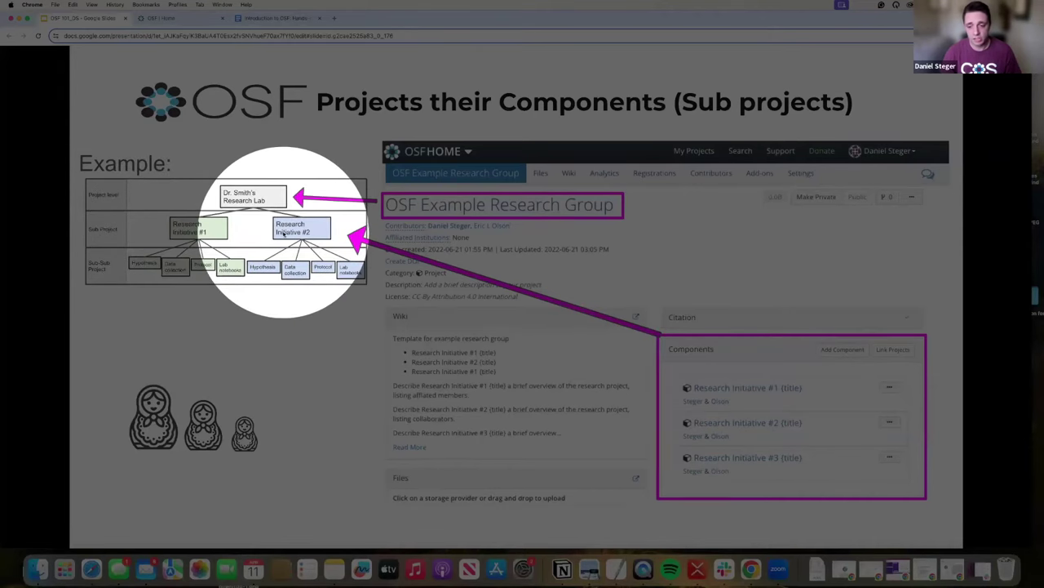
{"action": "key", "text": "ctrl"}
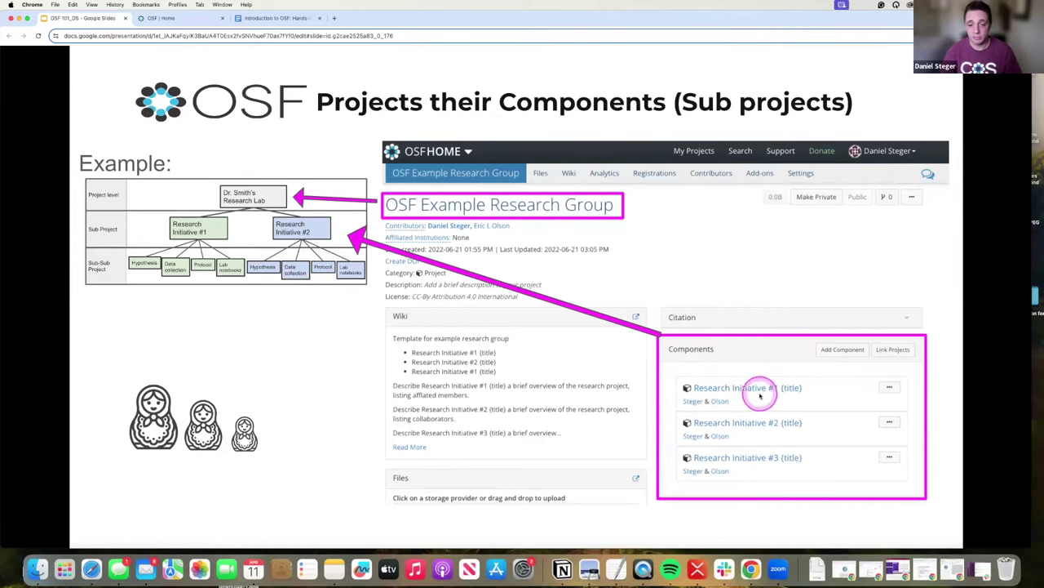
{"action": "key", "text": "ctrl"}
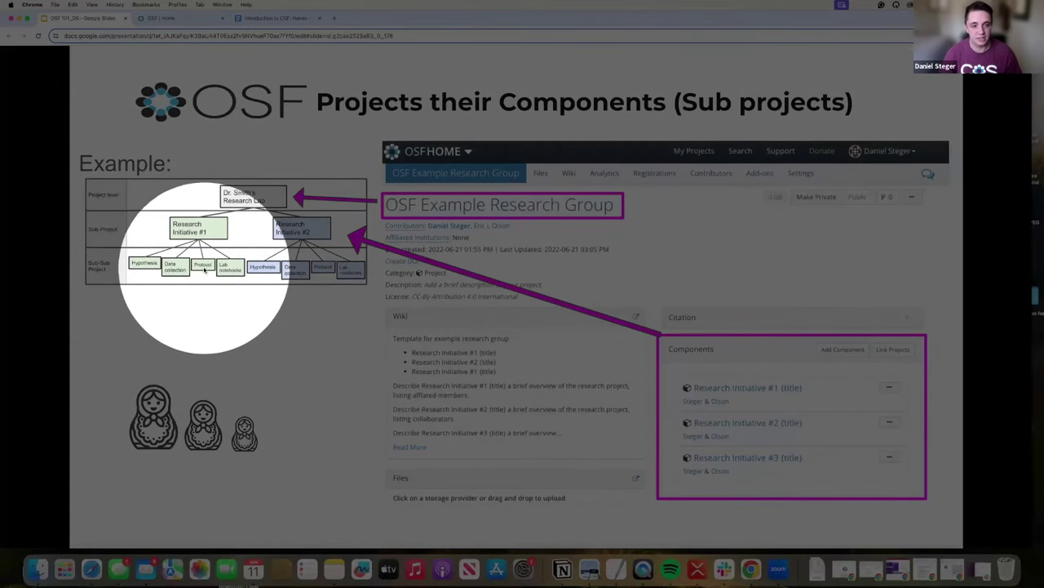
{"action": "key", "text": "ctrl"}
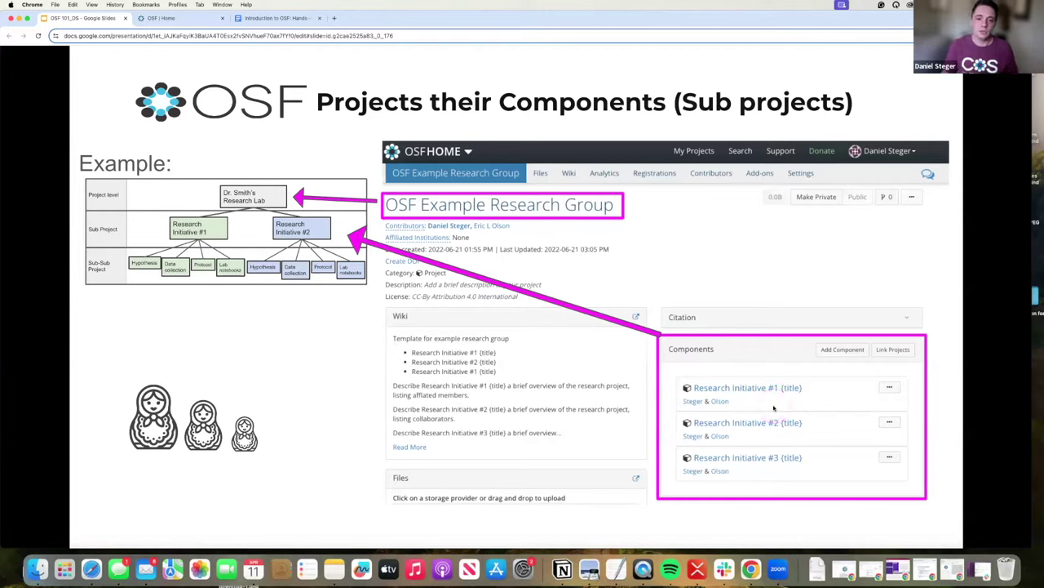
{"action": "left_click", "coordinate": [479, 207]}
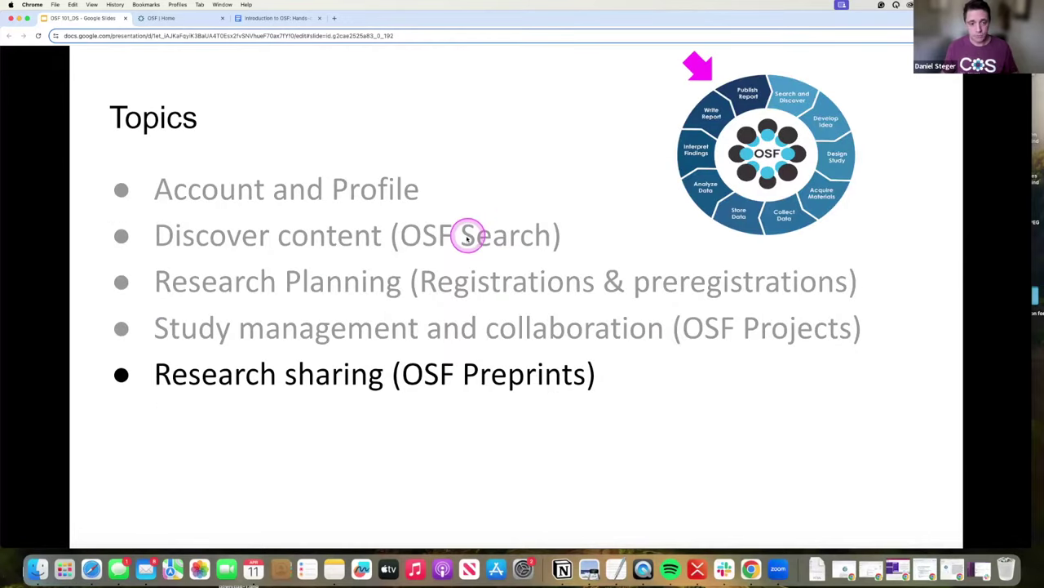
{"action": "left_click", "coordinate": [470, 334]}
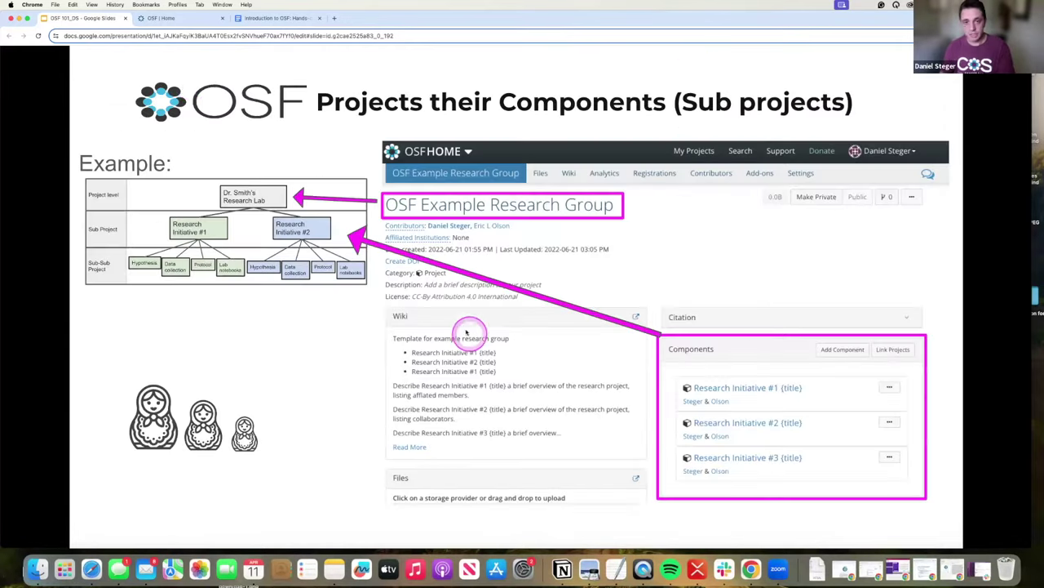
Step: Switch to the OSF | Home tab and browse the dashboard's project list and search box
{"action": "left_click", "coordinate": [178, 18]}
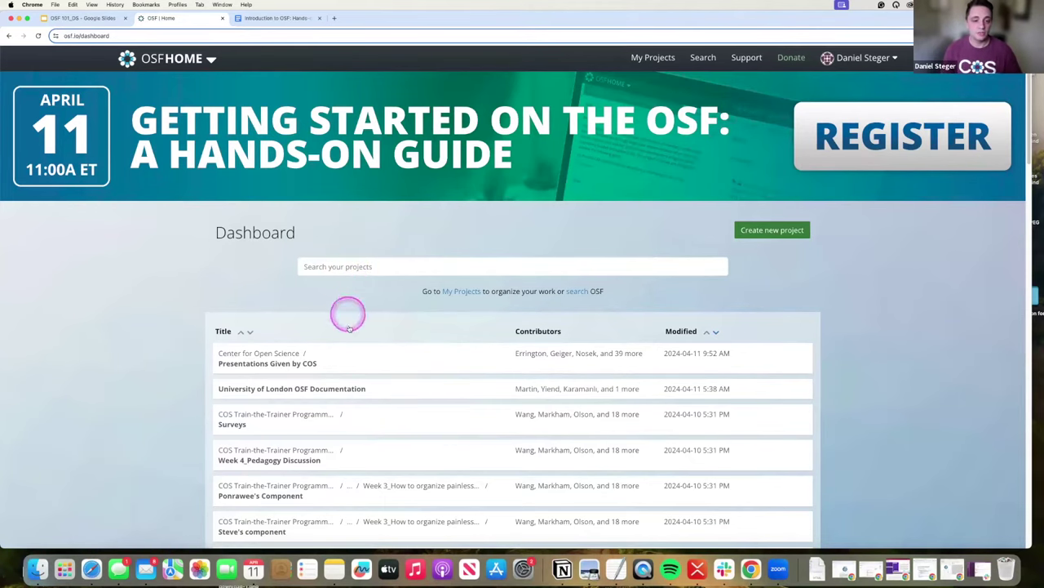
{"action": "left_click", "coordinate": [429, 365]}
{"action": "scroll", "coordinate": [431, 367], "scroll_direction": "down", "scroll_amount": 2}
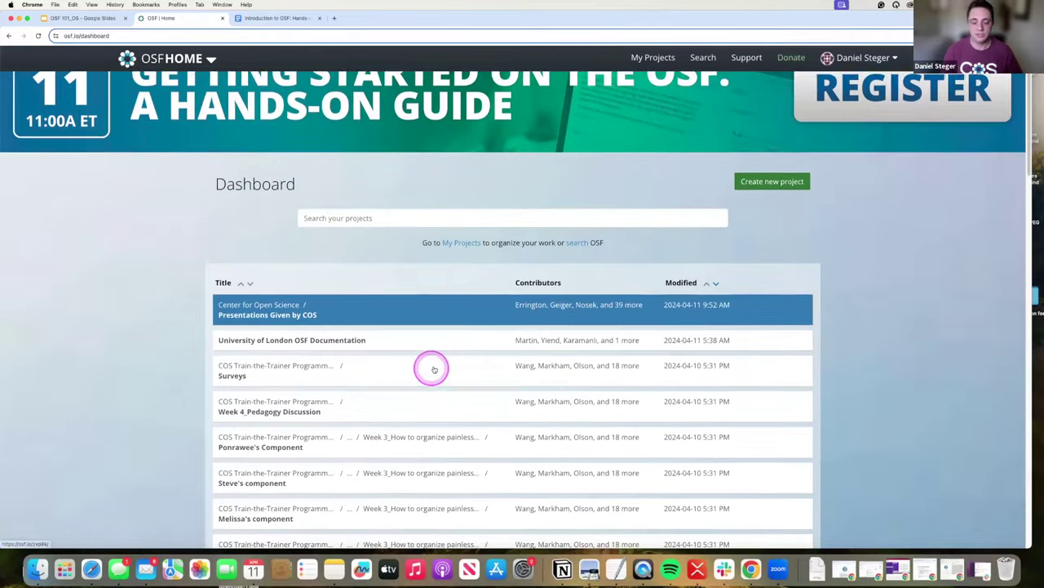
{"action": "scroll", "coordinate": [433, 367], "scroll_direction": "down", "scroll_amount": 5}
{"action": "scroll", "coordinate": [438, 345], "scroll_direction": "up", "scroll_amount": 3}
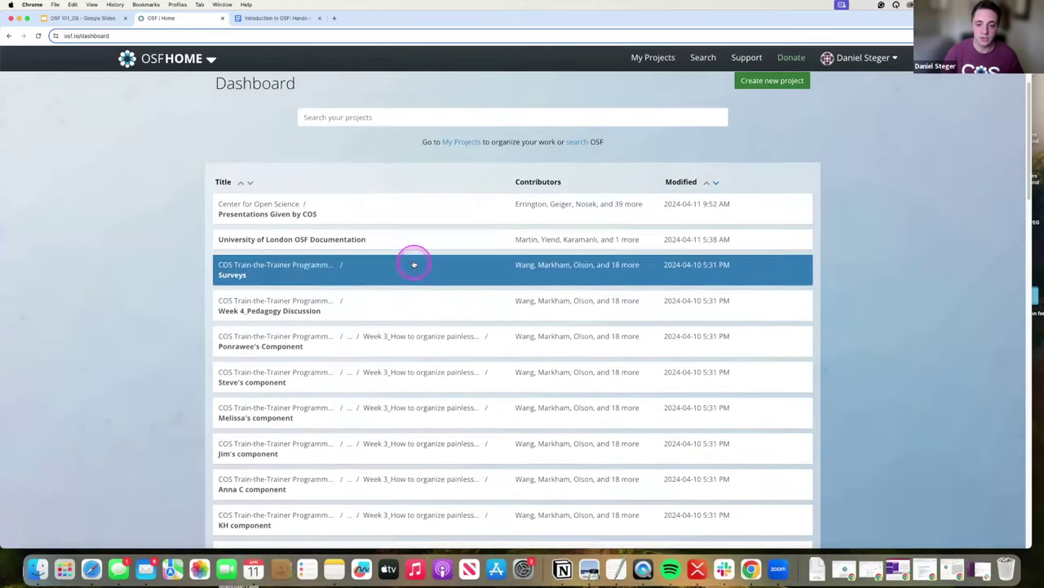
{"action": "left_click", "coordinate": [347, 119]}
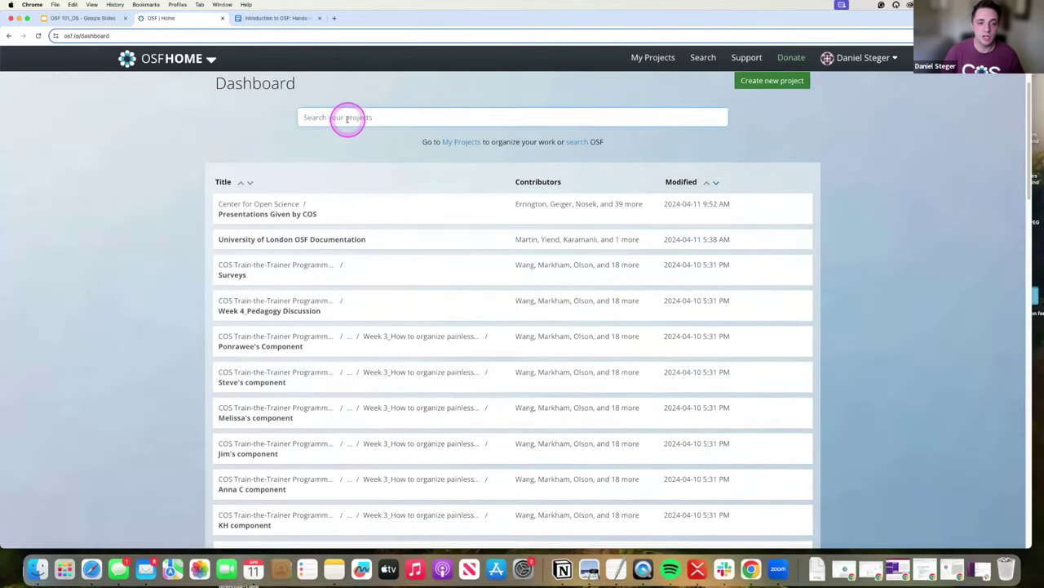
{"action": "scroll", "coordinate": [291, 172], "scroll_direction": "up", "scroll_amount": 2}
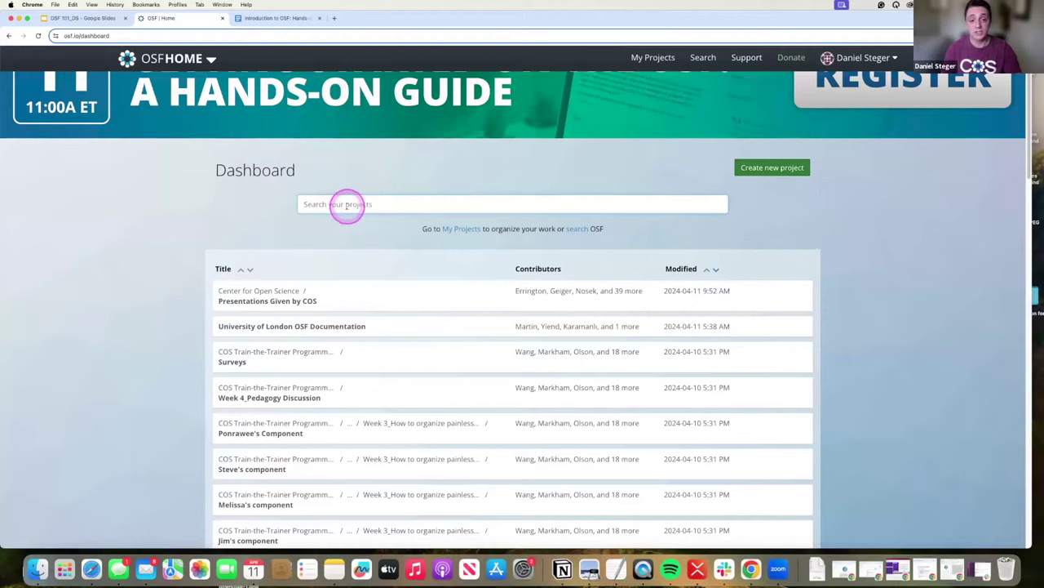
{"action": "left_click", "coordinate": [522, 293]}
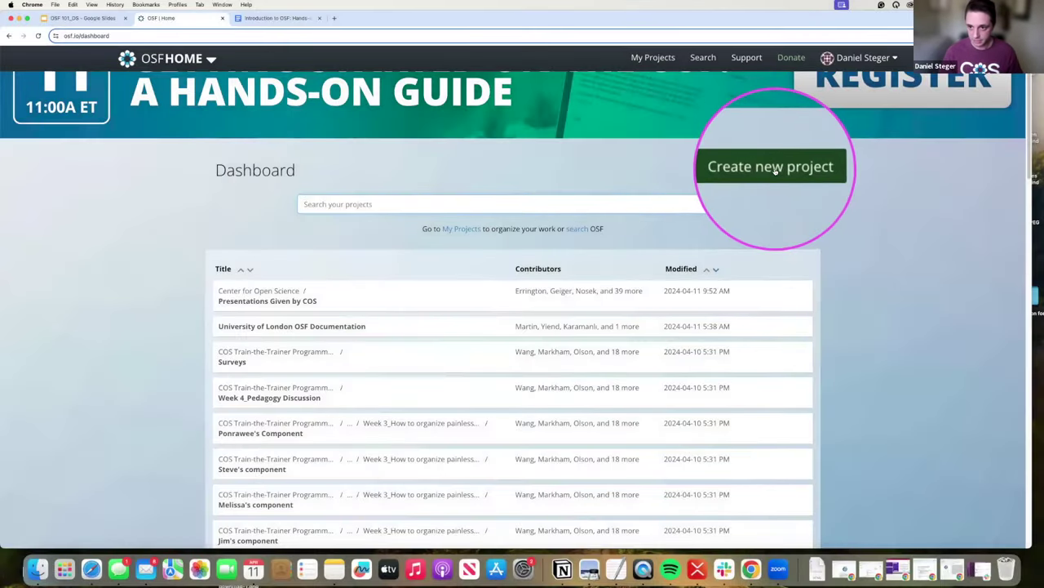
Step: Create 'test project' with the second affiliation deselected and United States storage
{"action": "left_click", "coordinate": [776, 170]}
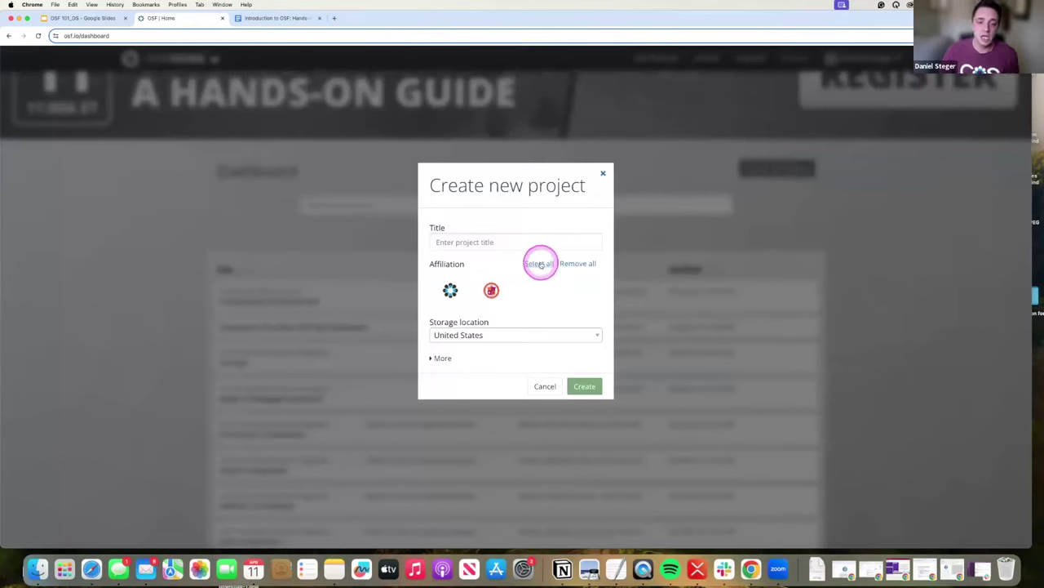
{"action": "left_click", "coordinate": [492, 243]}
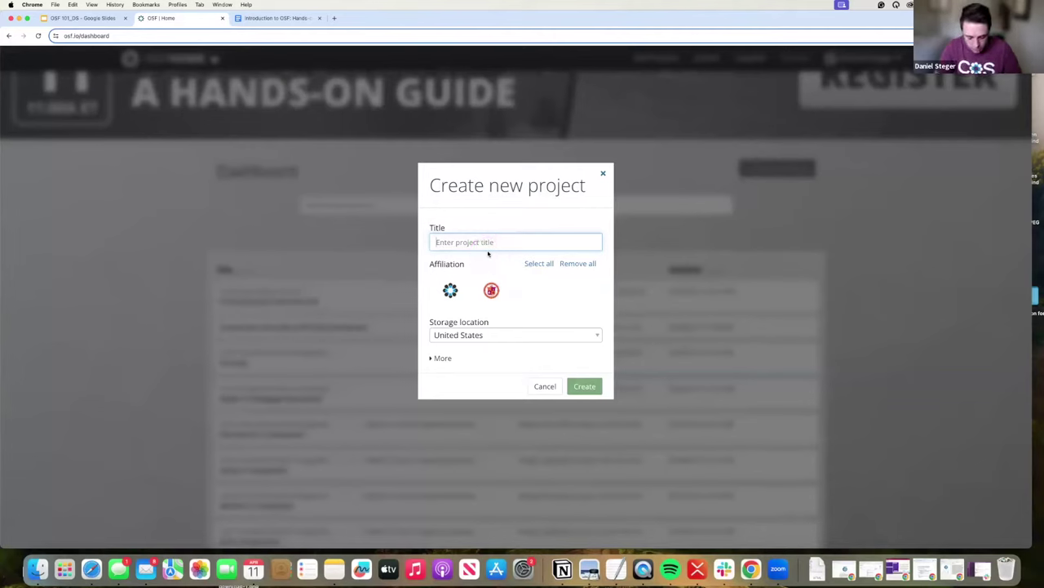
{"action": "type", "text": "test project"}
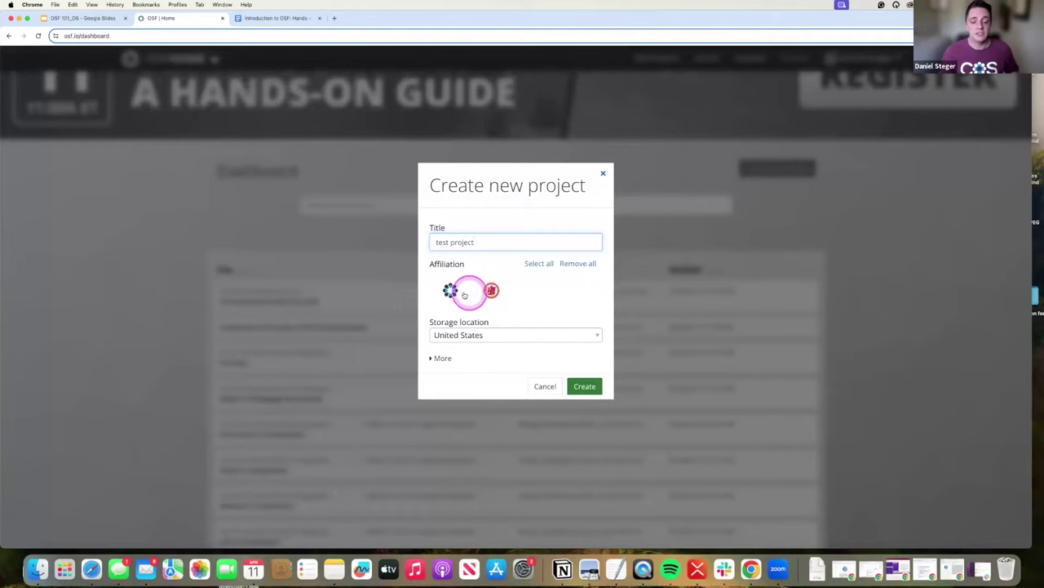
{"action": "left_click", "coordinate": [493, 292]}
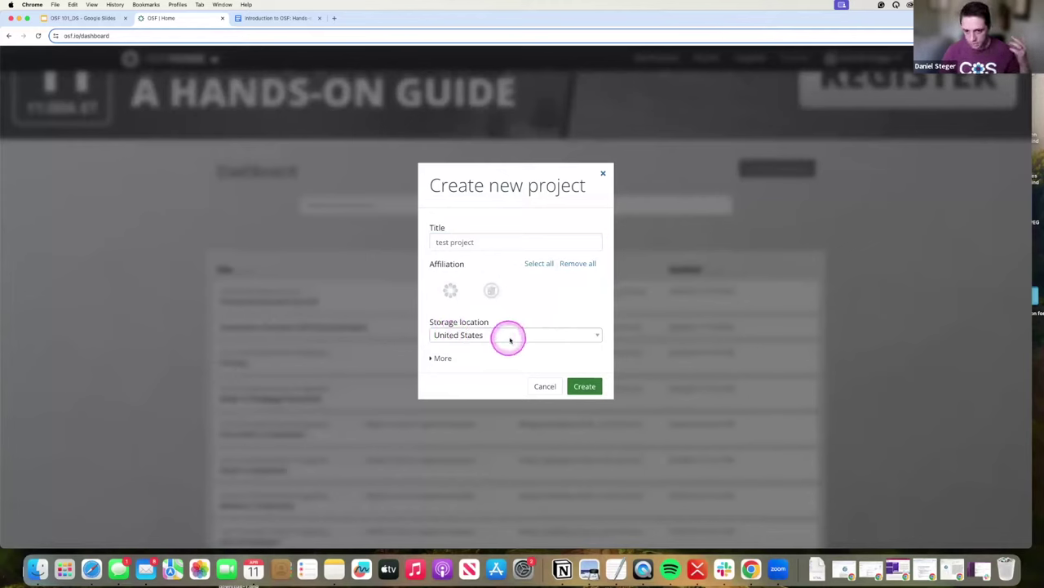
{"action": "left_click", "coordinate": [549, 337]}
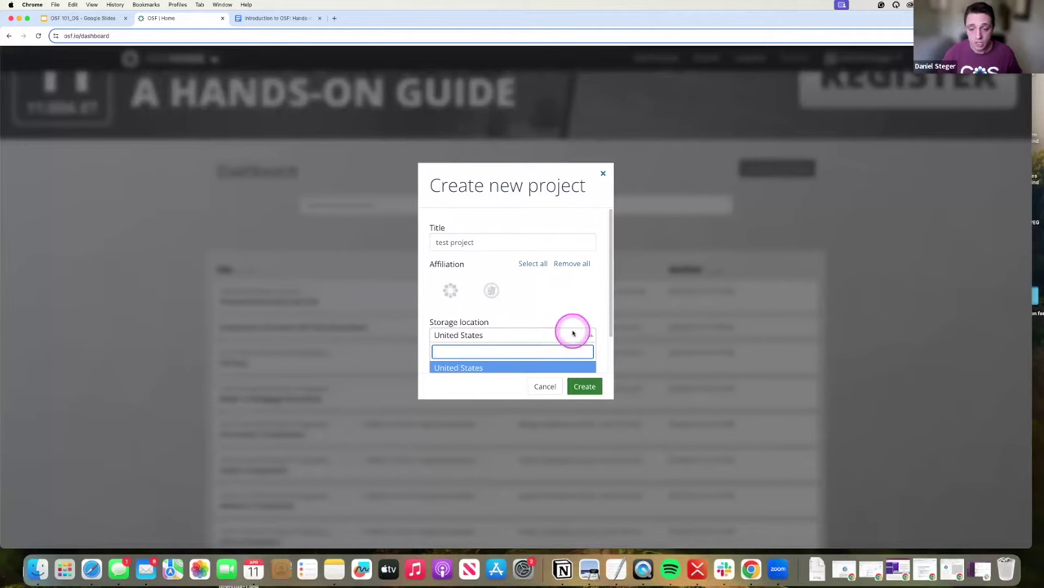
{"action": "scroll", "coordinate": [584, 298], "scroll_direction": "down", "scroll_amount": 1}
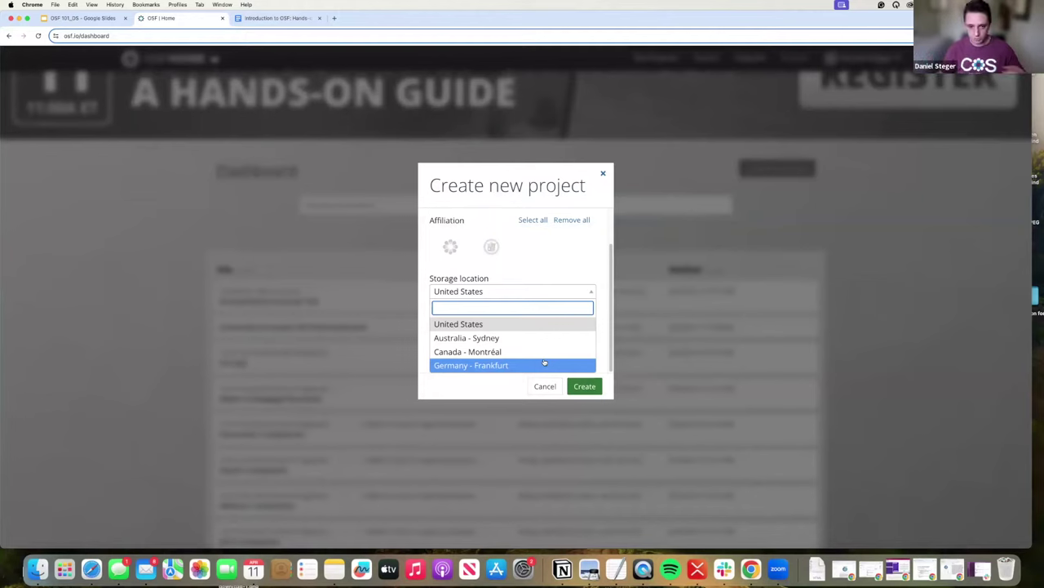
{"action": "left_click", "coordinate": [492, 369]}
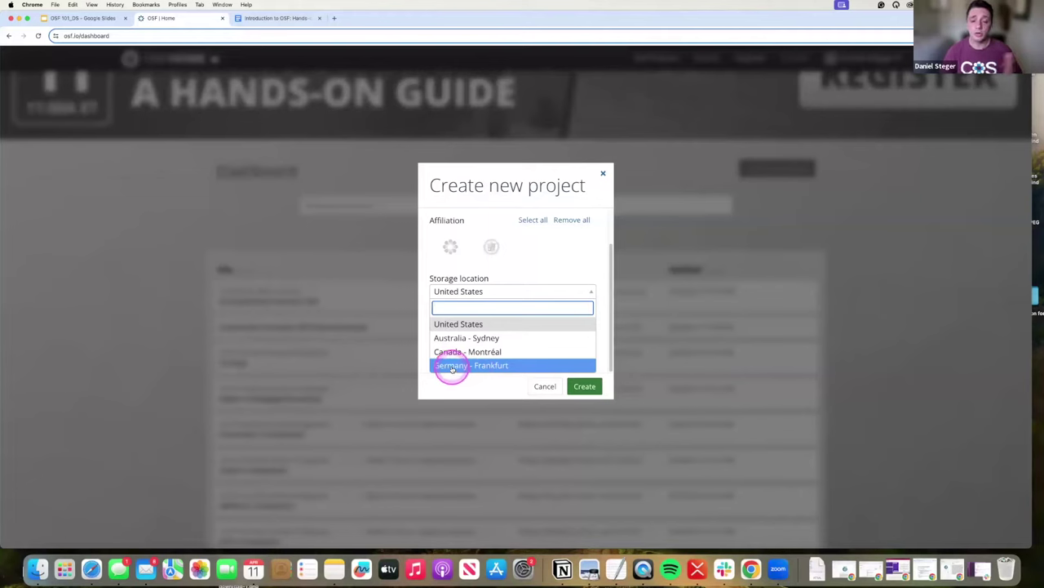
{"action": "left_click", "coordinate": [469, 325]}
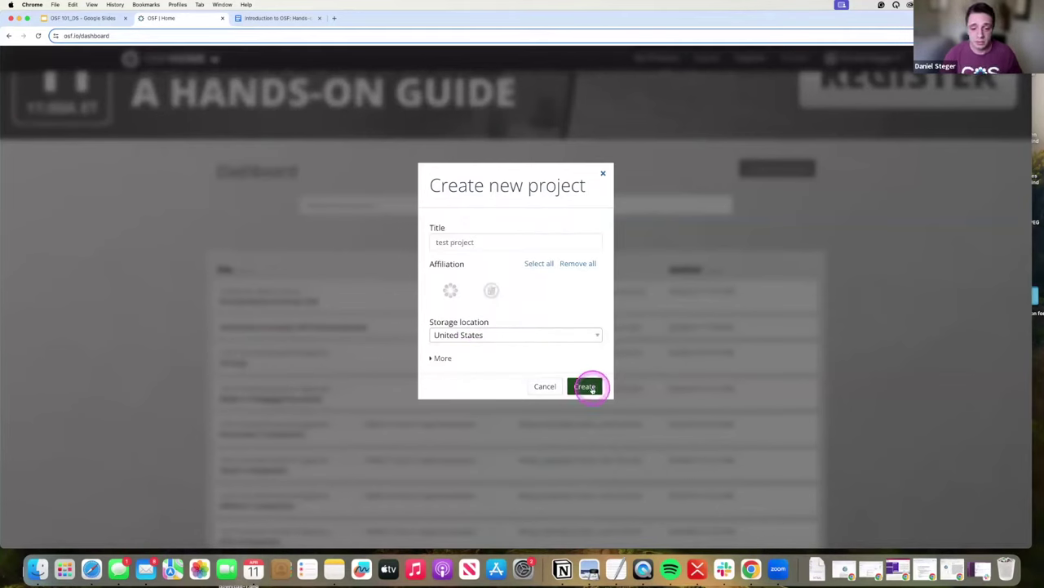
{"action": "left_click", "coordinate": [588, 386]}
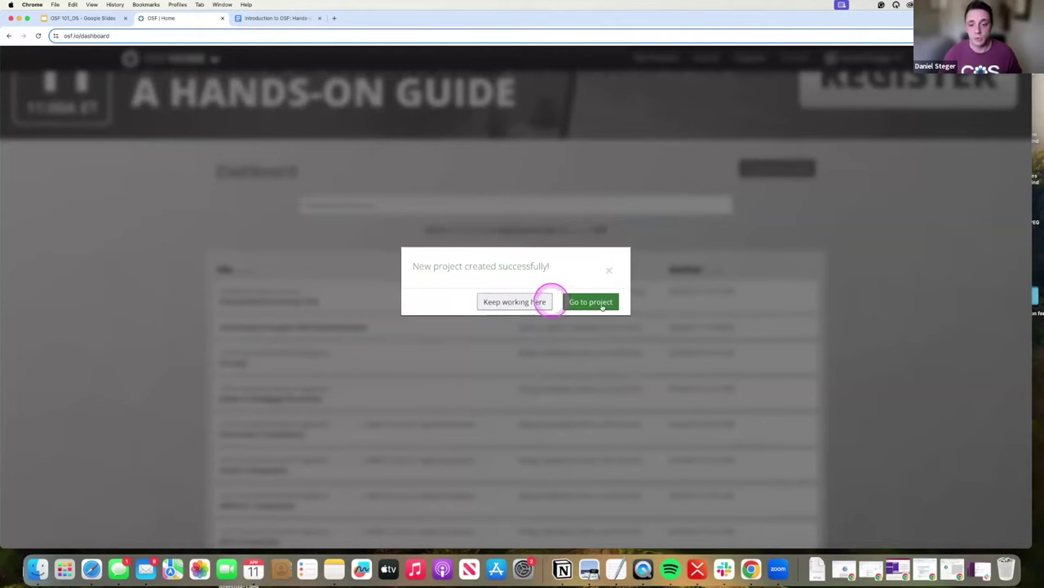
Step: Go to the new project's overview and confirm its title unchanged as 'test project'
{"action": "left_click", "coordinate": [601, 304]}
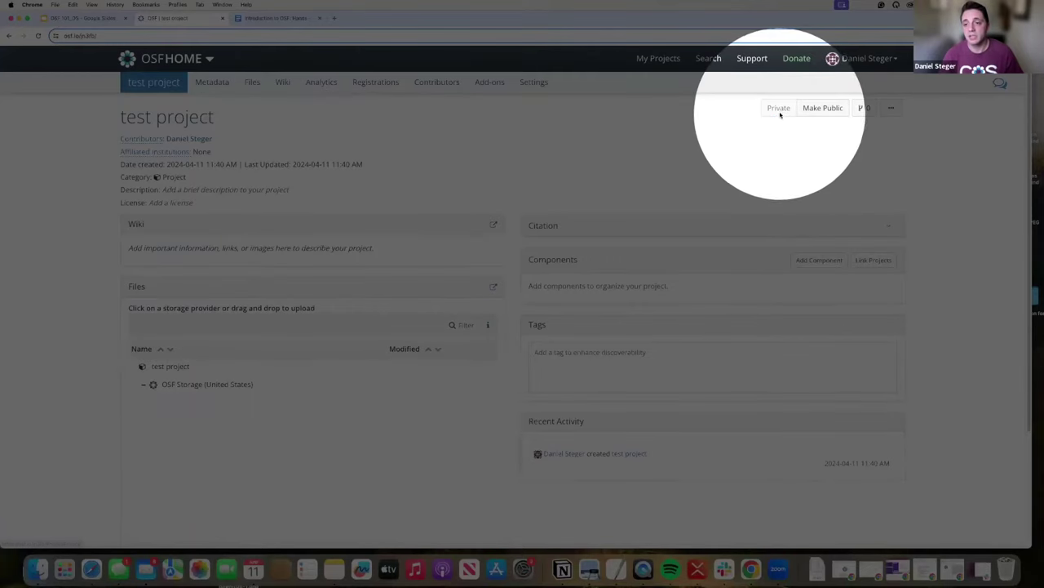
{"action": "left_click", "coordinate": [780, 109]}
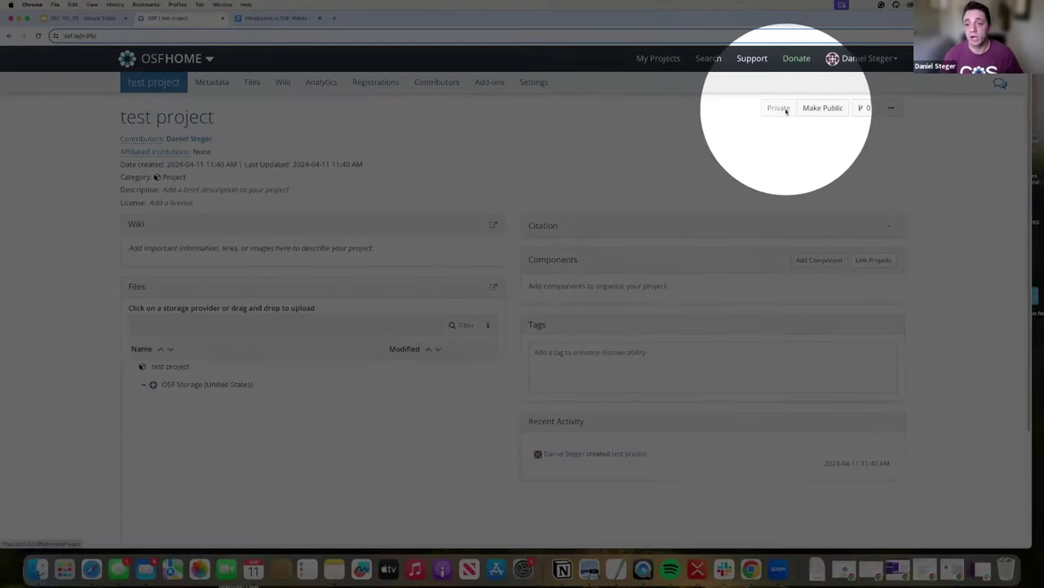
{"action": "left_click", "coordinate": [786, 111]}
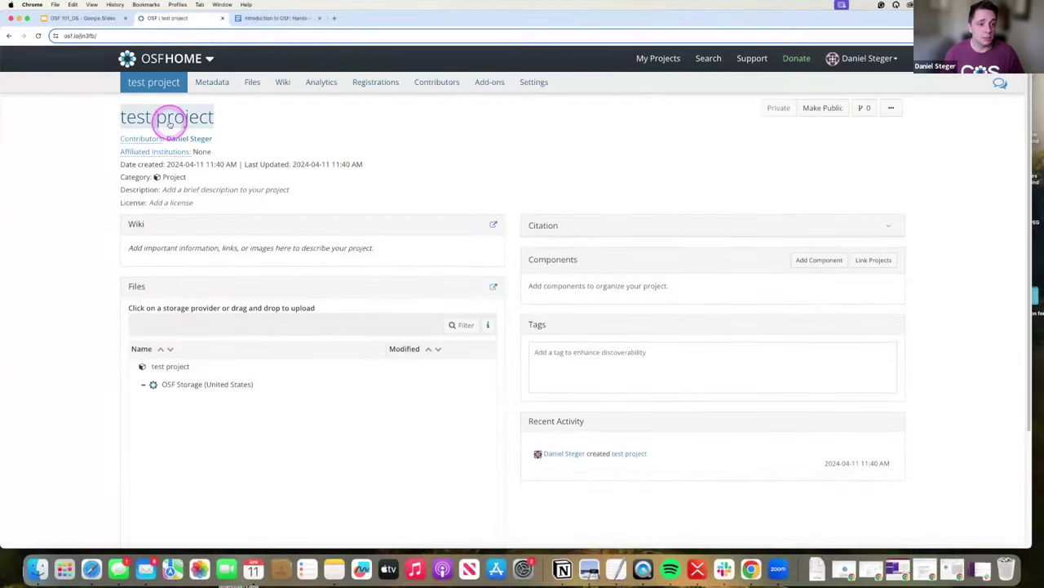
{"action": "left_click", "coordinate": [167, 118]}
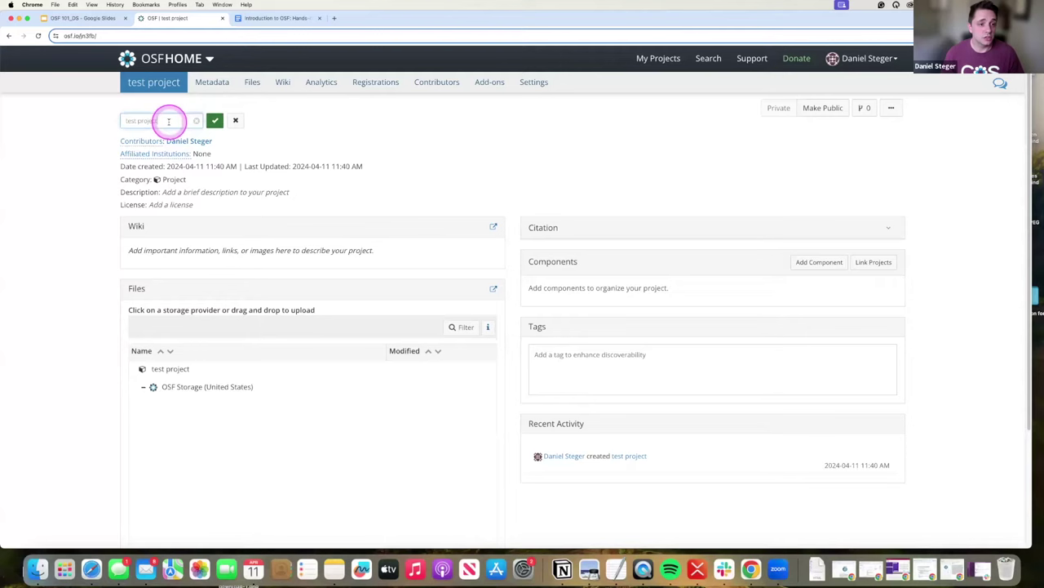
{"action": "left_click", "coordinate": [144, 120]}
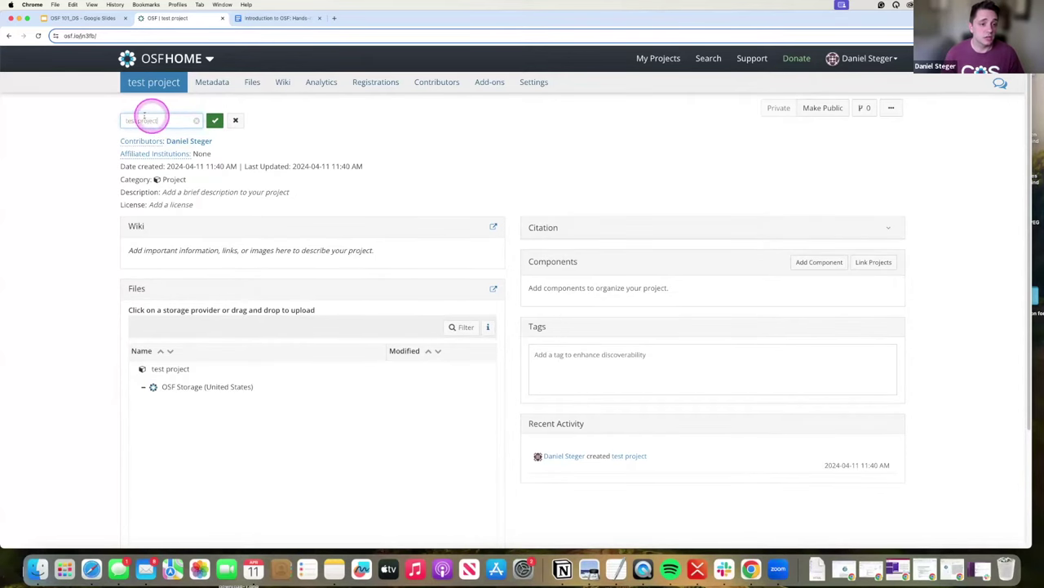
{"action": "left_click", "coordinate": [214, 121]}
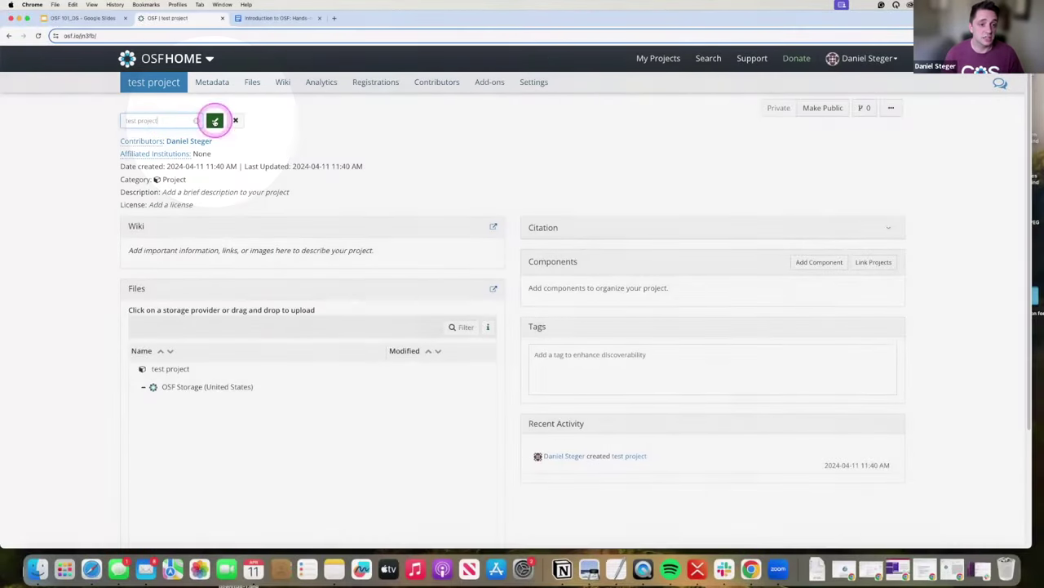
Step: On the Contributors page, search for the second person and add them to the adding list
{"action": "left_click", "coordinate": [145, 140]}
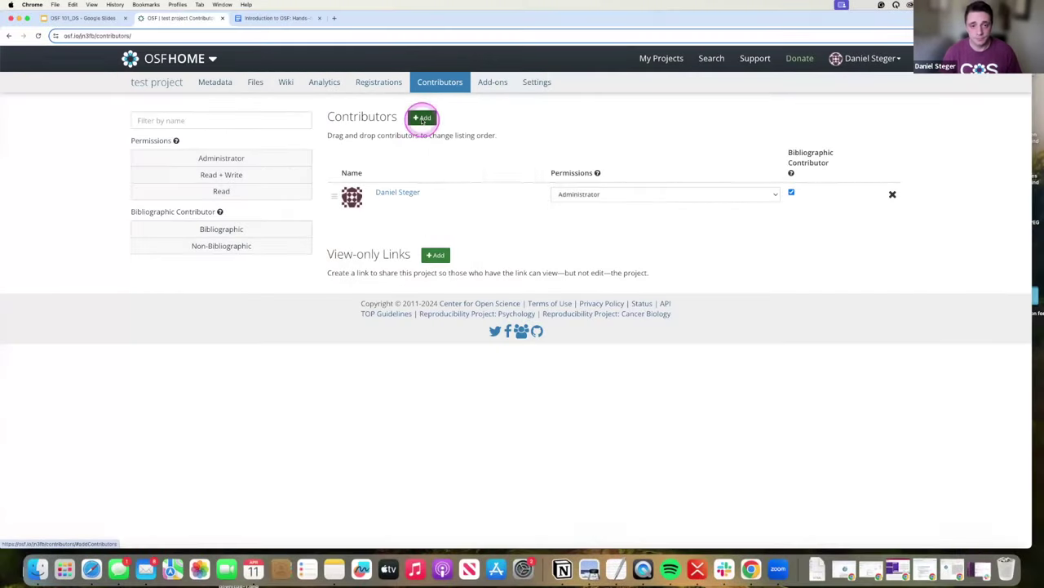
{"action": "left_click", "coordinate": [421, 118]}
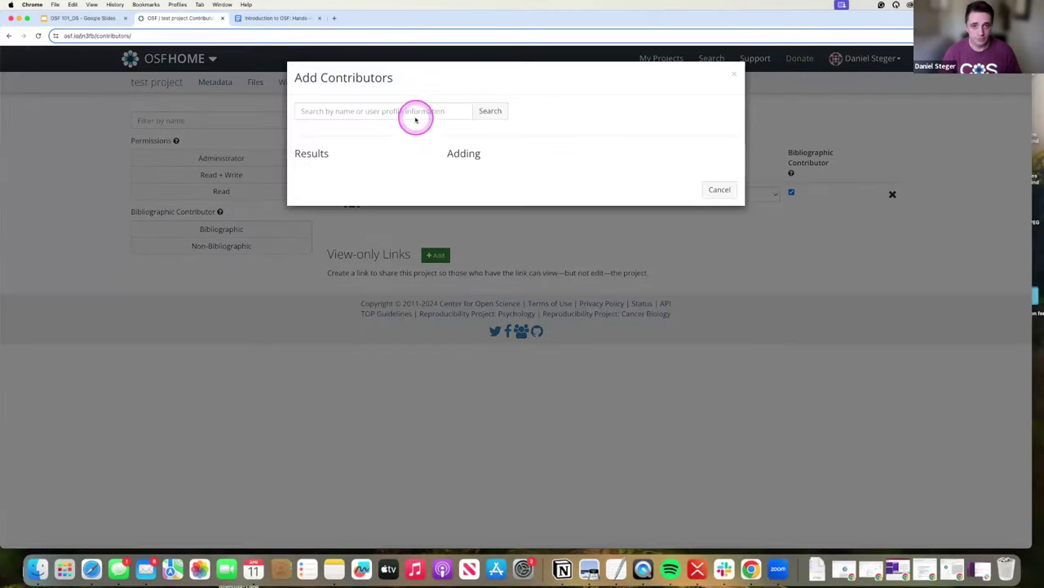
{"action": "left_click", "coordinate": [355, 115]}
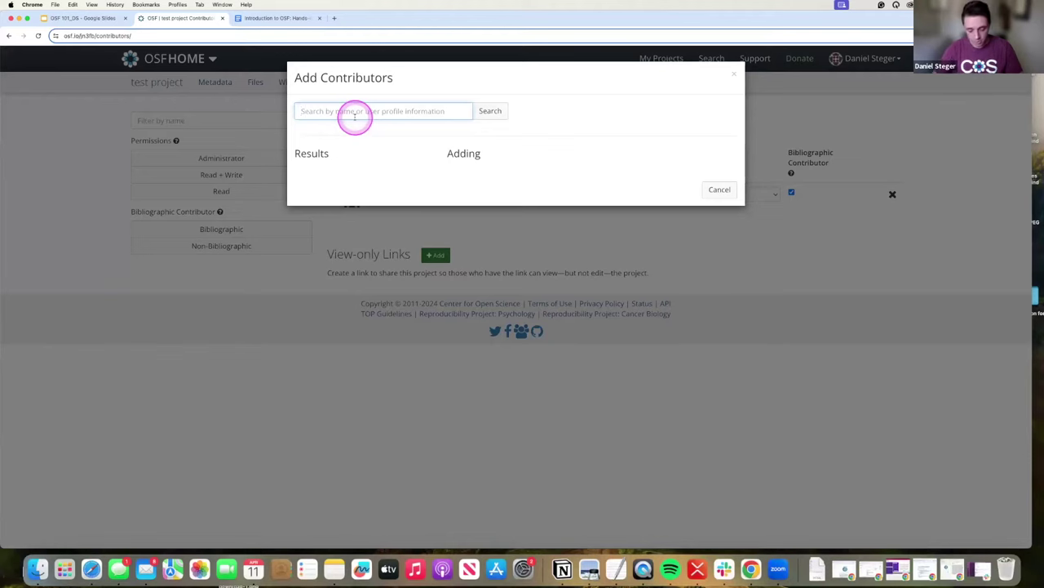
{"action": "type", "text": "r"}
{"action": "type", "text": "ric olson"}
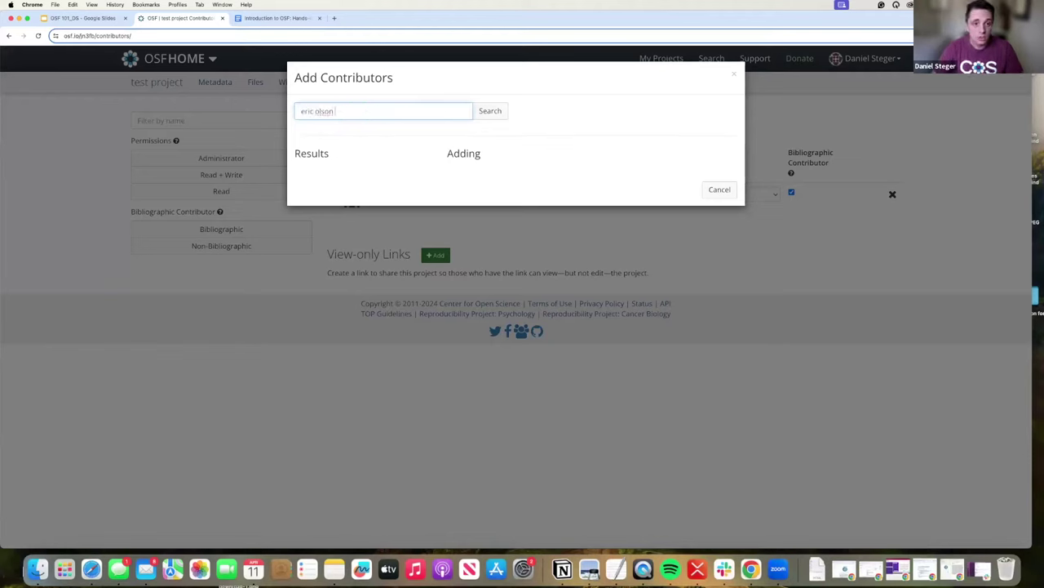
{"action": "key", "text": "Return"}
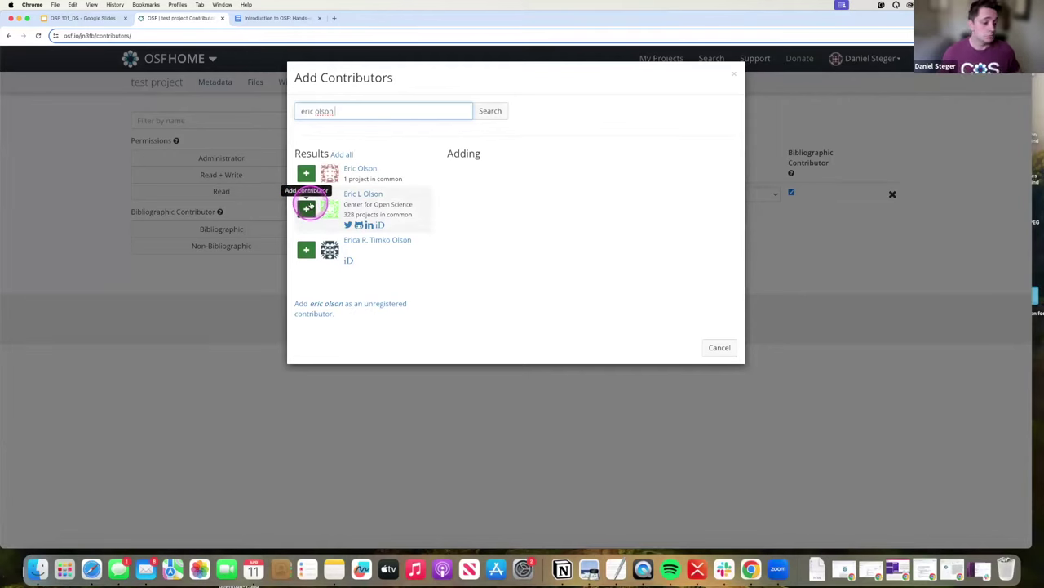
{"action": "left_click", "coordinate": [308, 209]}
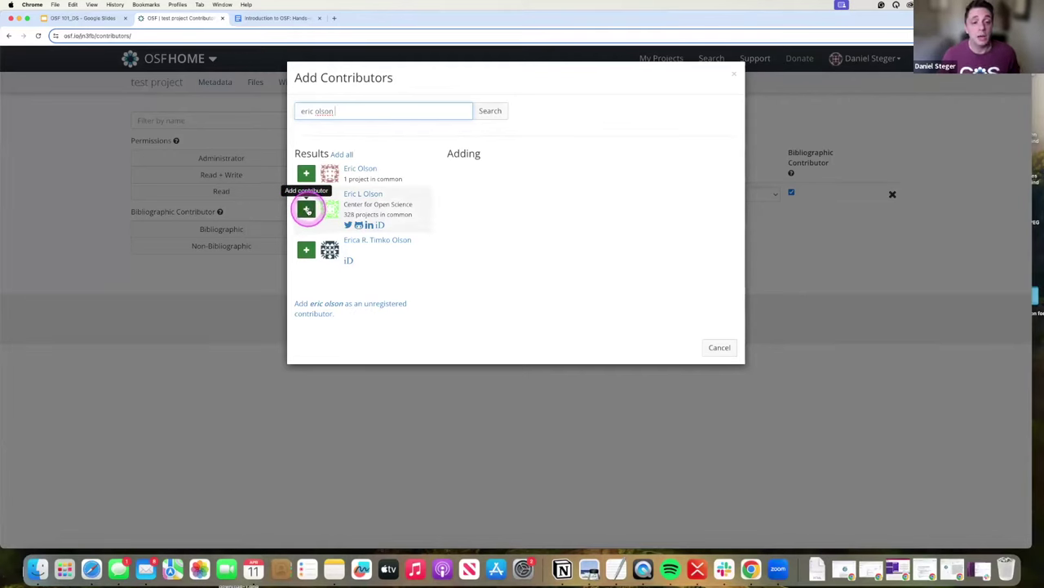
{"action": "left_click", "coordinate": [308, 210]}
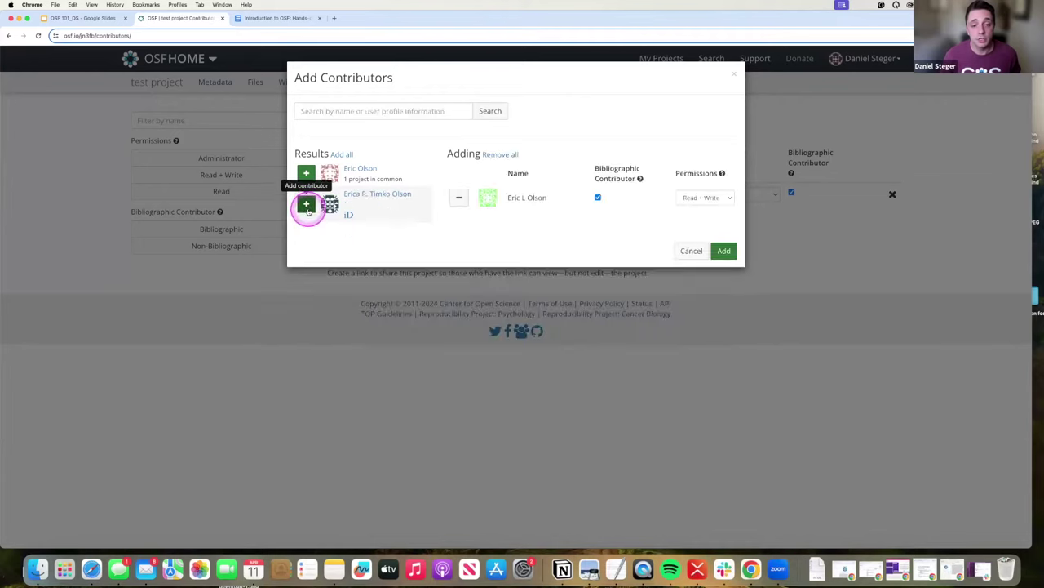
Step: Give the new contributor Administrator permission as a non-bibliographic contributor and add them
{"action": "left_click", "coordinate": [721, 250]}
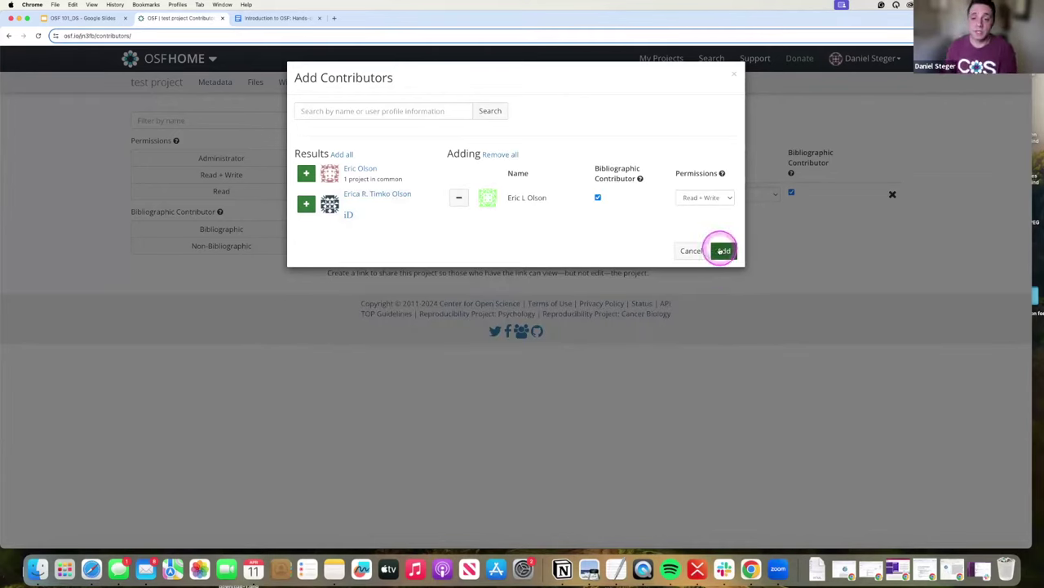
{"action": "left_click", "coordinate": [730, 201]}
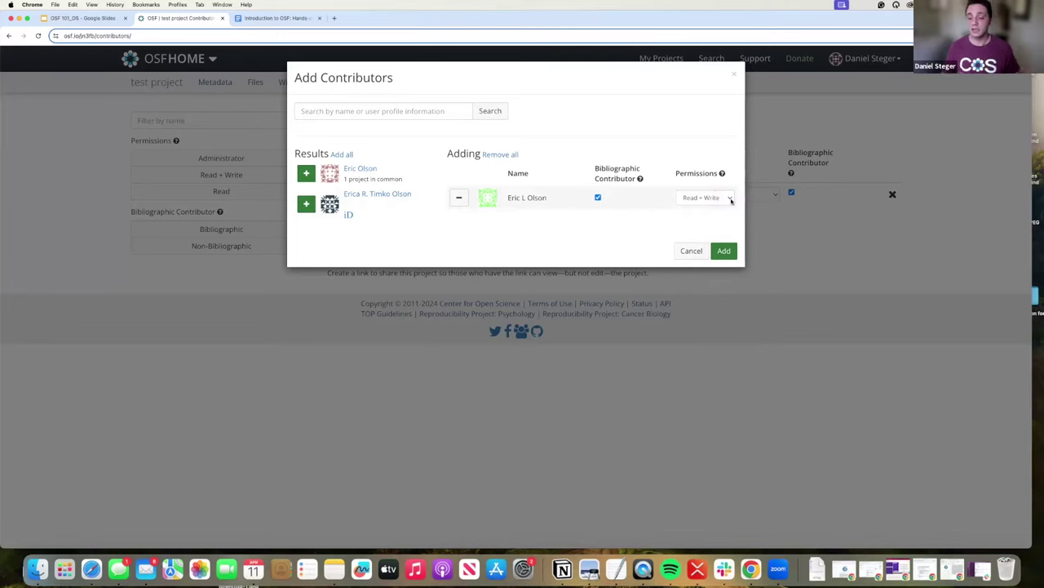
{"action": "left_click", "coordinate": [730, 201]}
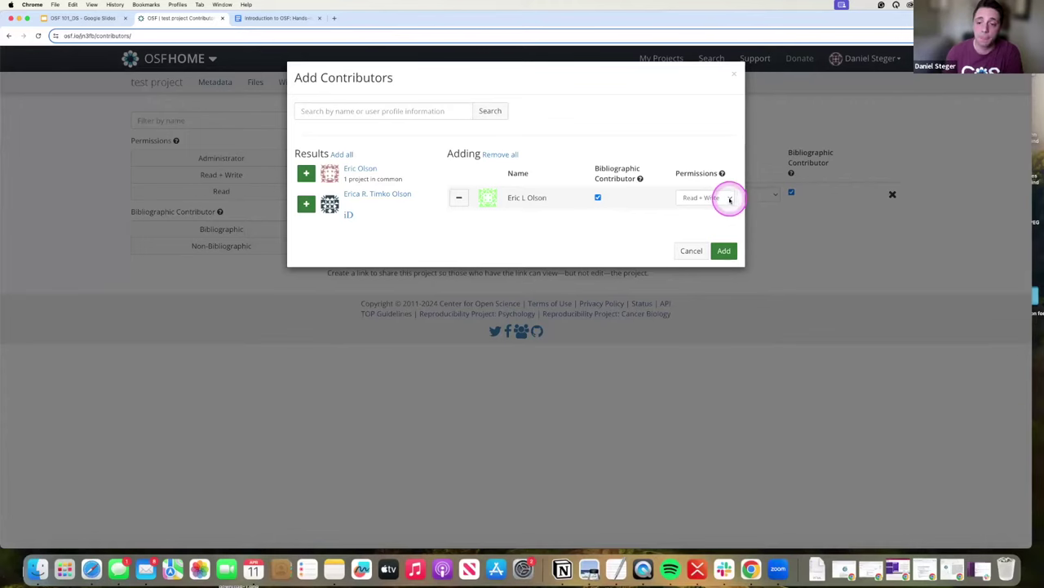
{"action": "left_click", "coordinate": [727, 199]}
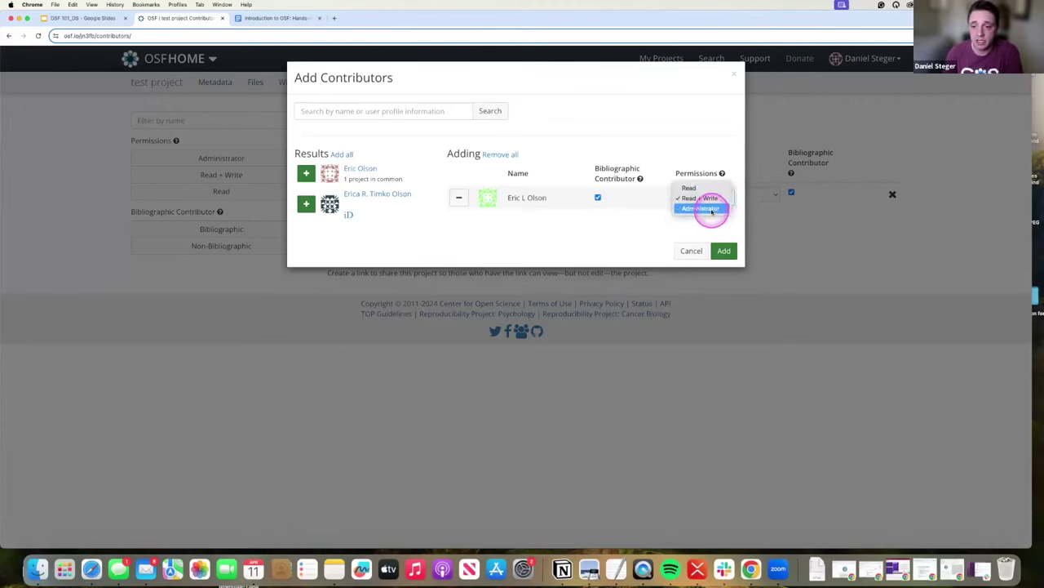
{"action": "left_click", "coordinate": [706, 211]}
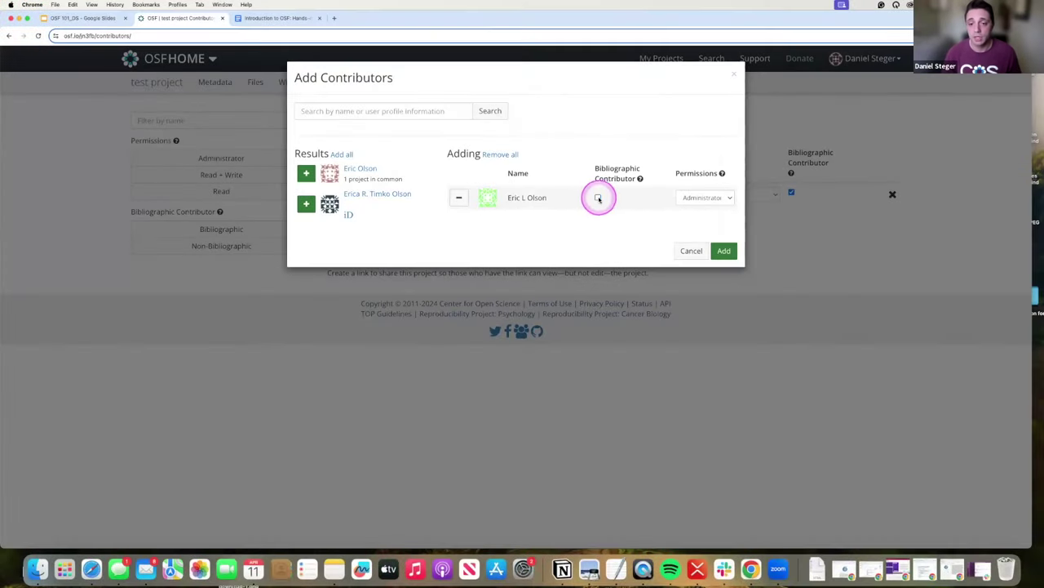
{"action": "left_click", "coordinate": [598, 197]}
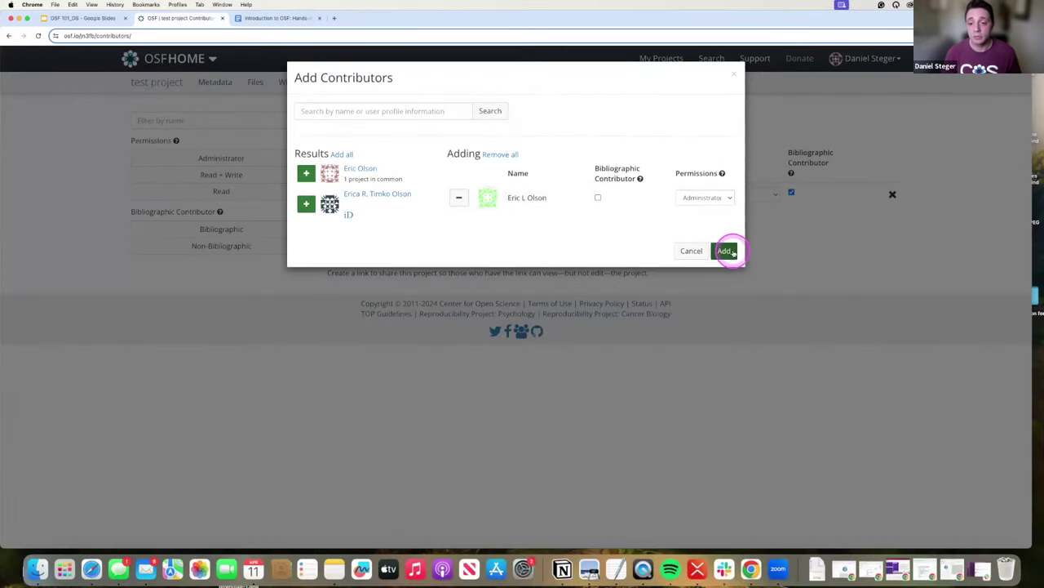
{"action": "left_click", "coordinate": [732, 252]}
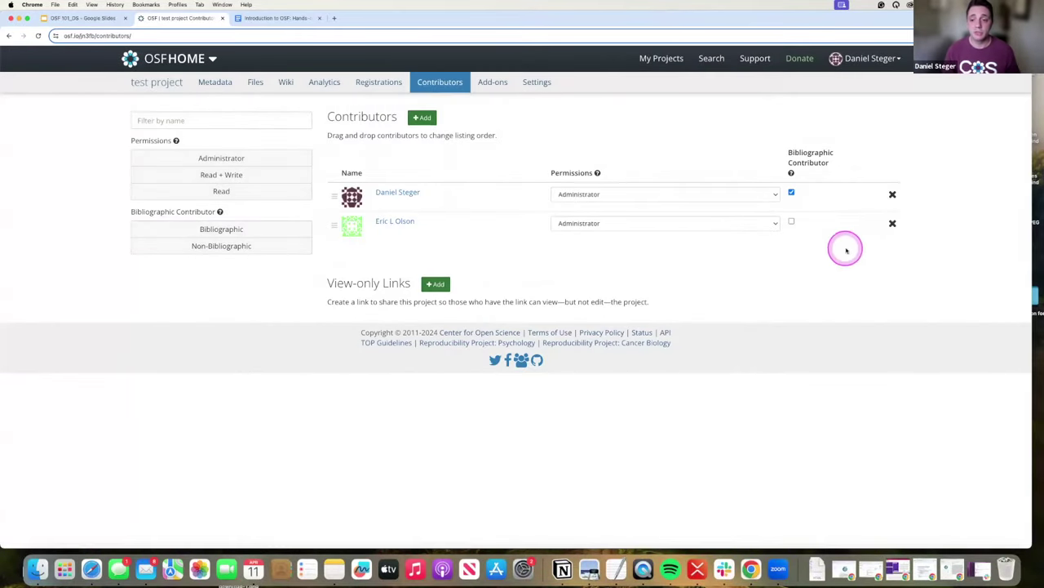
Step: Show test project's citations on the overview, then go to its Contributors list
{"action": "left_click", "coordinate": [155, 85]}
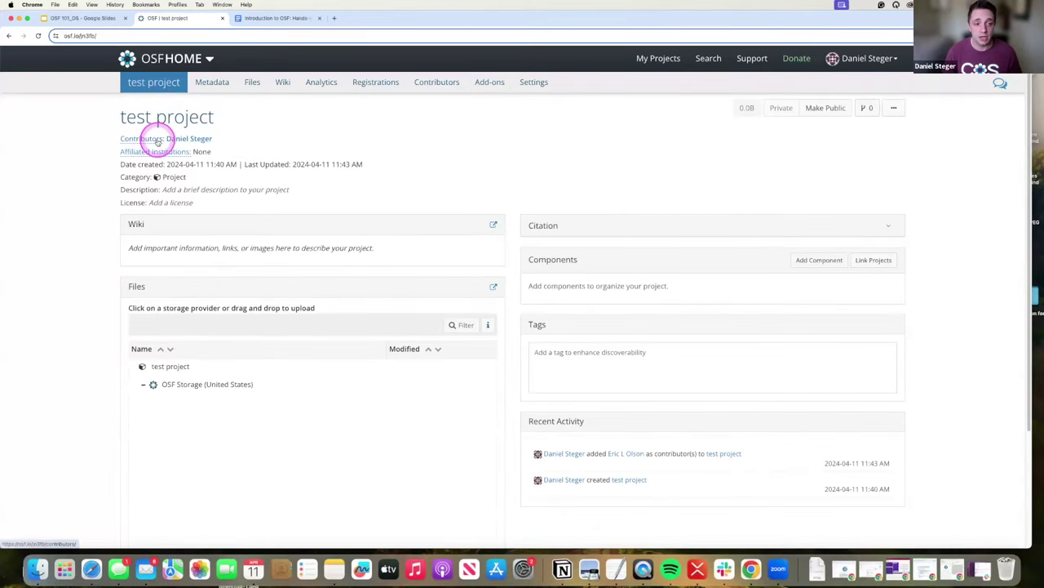
{"action": "left_click", "coordinate": [889, 225]}
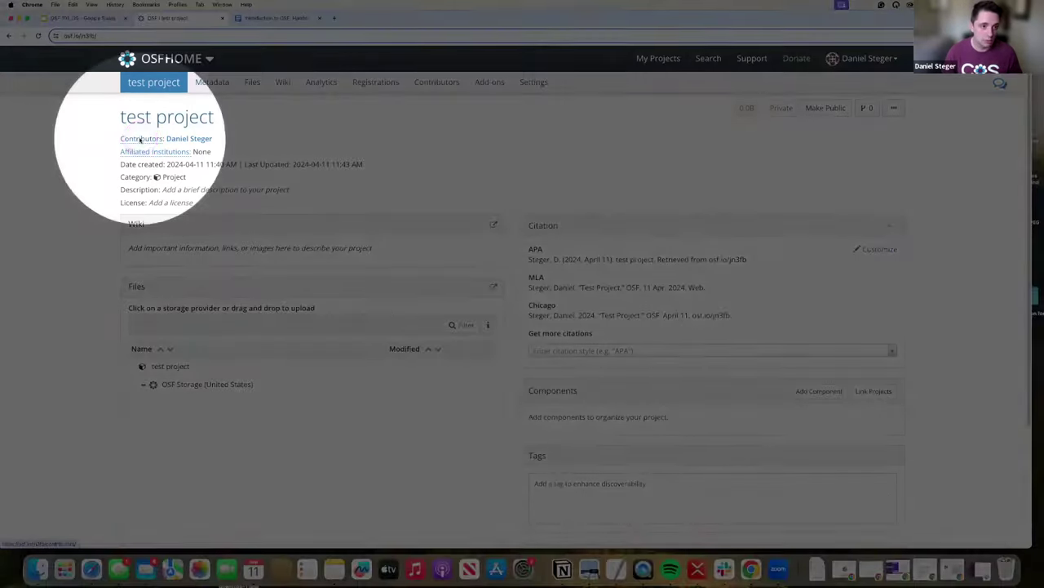
{"action": "right_click", "coordinate": [137, 138]}
{"action": "left_click", "coordinate": [136, 140]}
{"action": "left_click", "coordinate": [136, 140]}
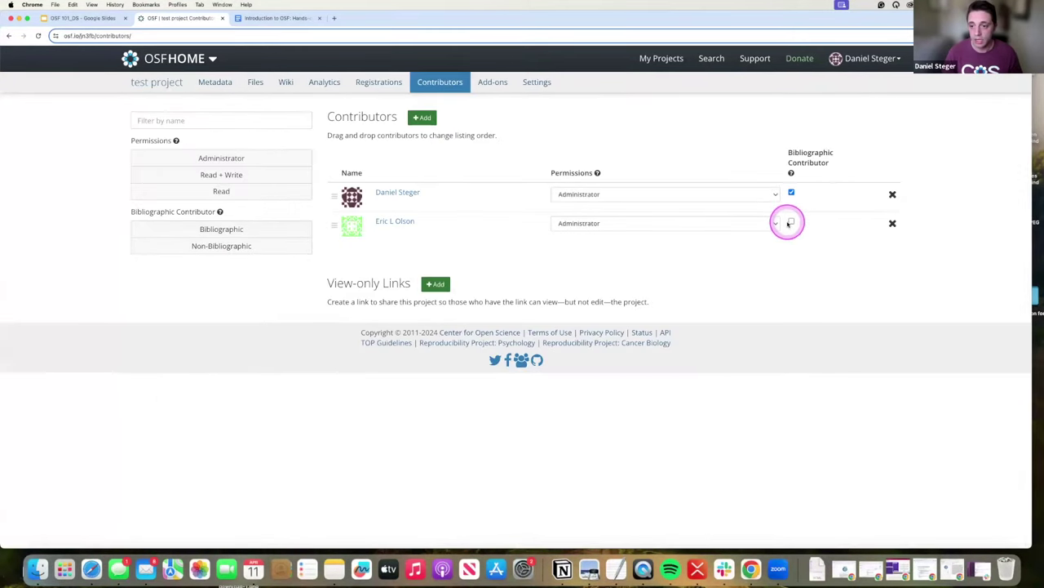
Step: Make the second contributor bibliographic and save the contributor changes
{"action": "left_click", "coordinate": [791, 221]}
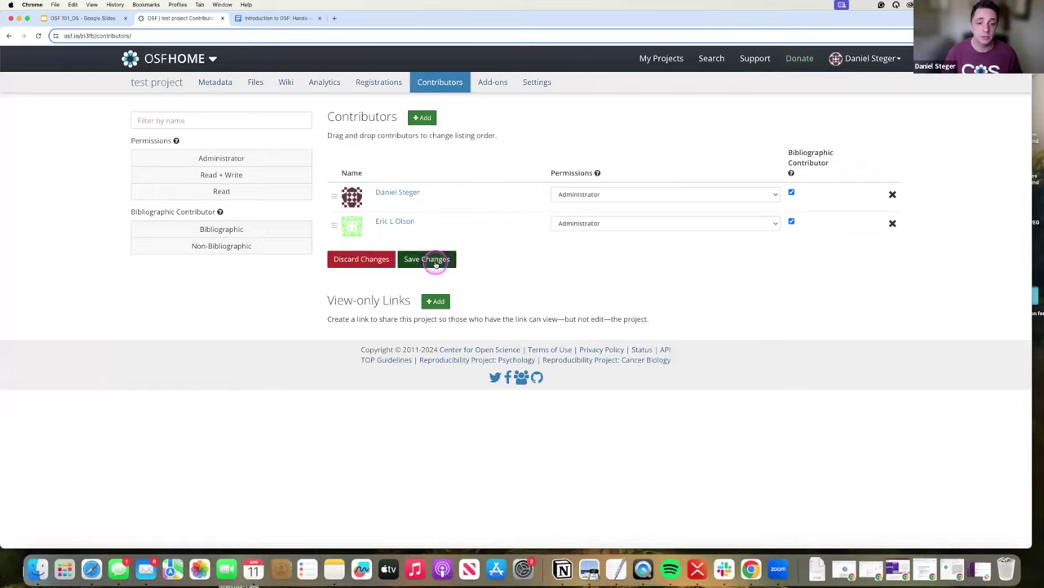
{"action": "left_click", "coordinate": [432, 261]}
{"action": "left_click", "coordinate": [647, 129]}
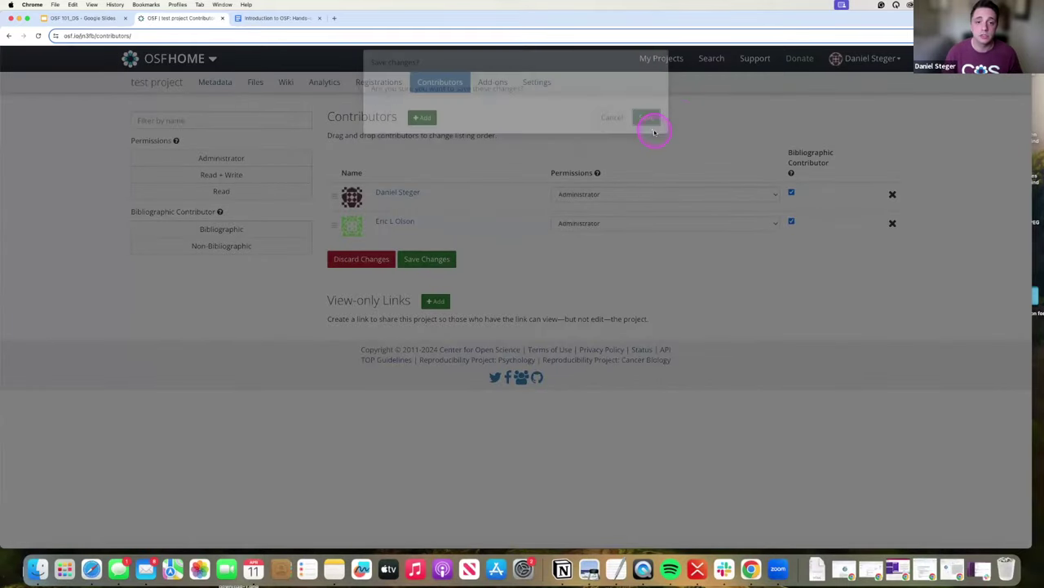
Step: Check the overview citations now name both contributors, and narrow the browser to show the desktop
{"action": "left_click", "coordinate": [151, 90]}
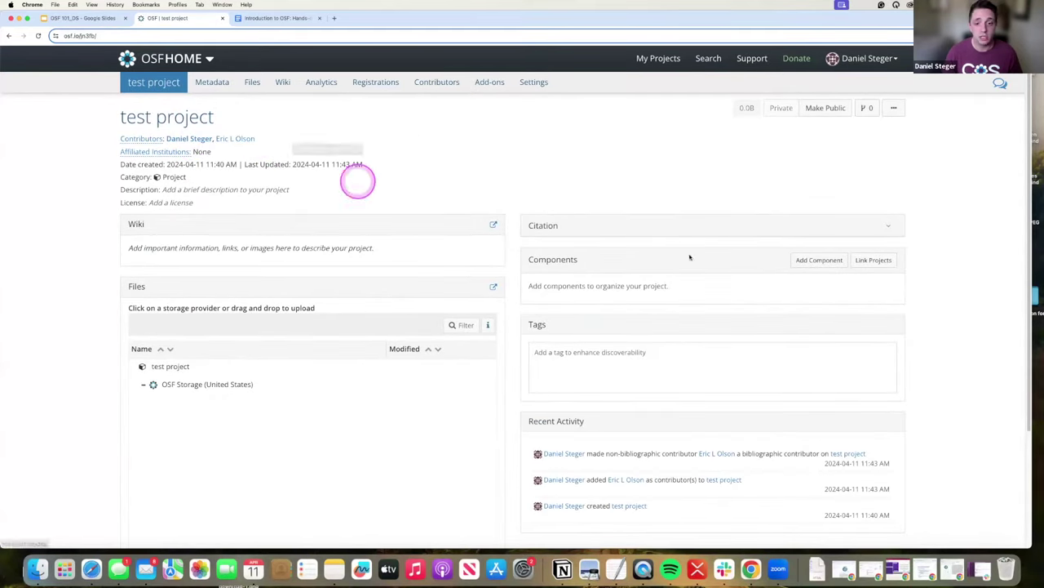
{"action": "left_click", "coordinate": [866, 231]}
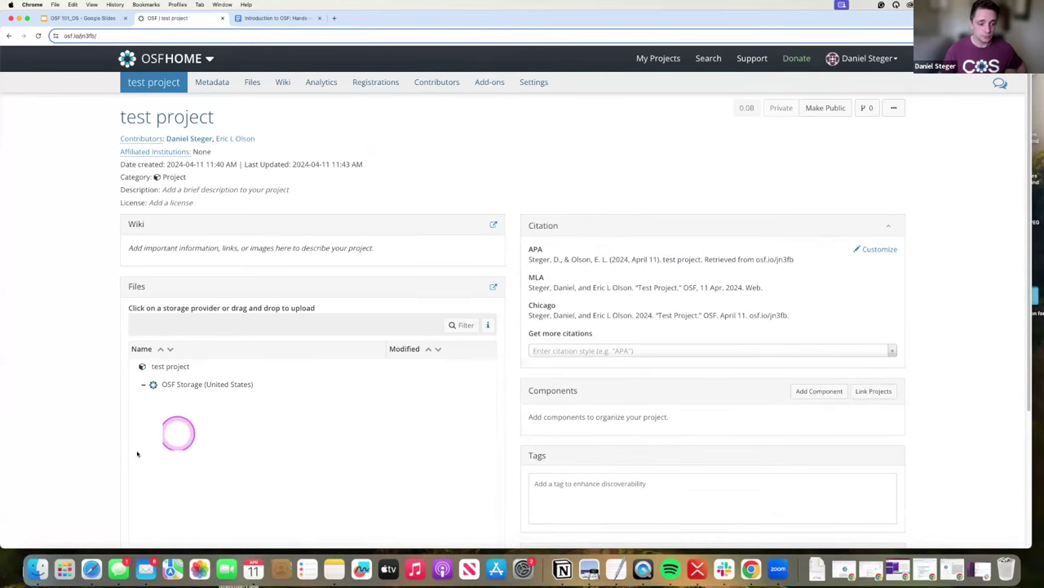
{"action": "left_click_drag", "start_coordinate": [4, 532], "coordinate": [139, 508]}
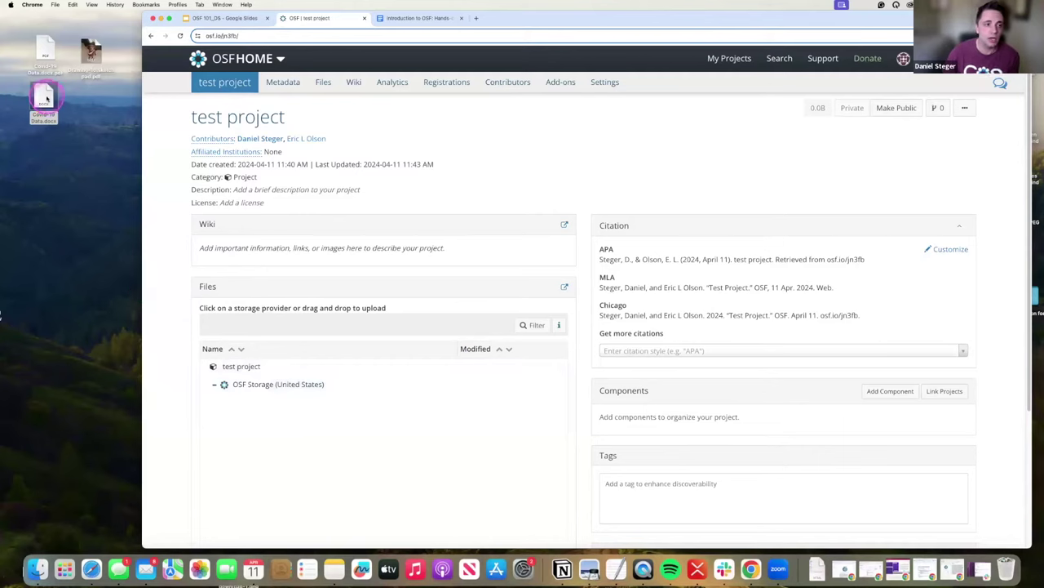
Step: Upload Covid-19 Data.docx from the desktop into test project's OSF Storage on the Files page
{"action": "left_click_drag", "start_coordinate": [46, 95], "coordinate": [296, 394]}
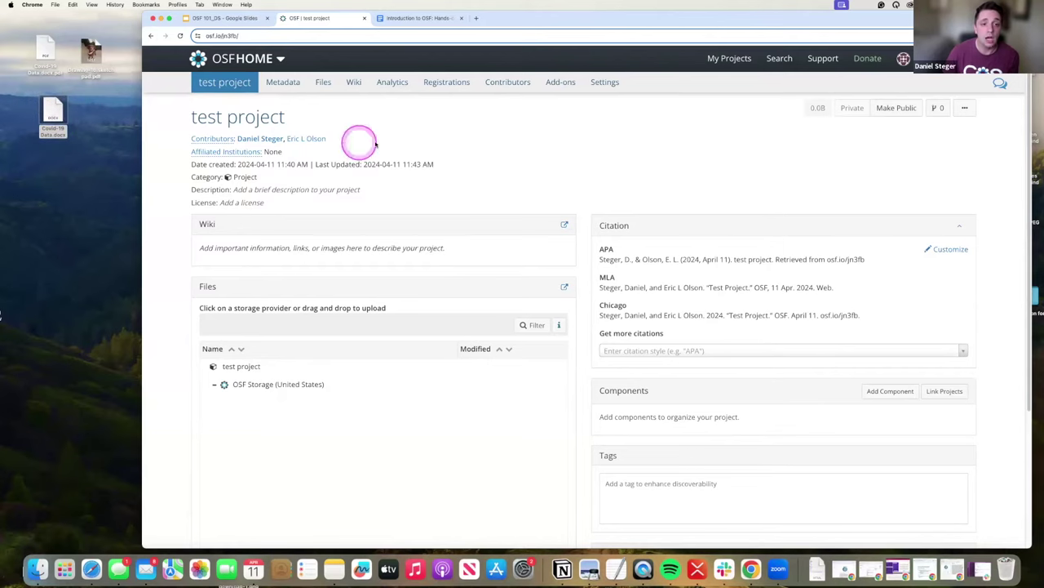
{"action": "left_click", "coordinate": [324, 84]}
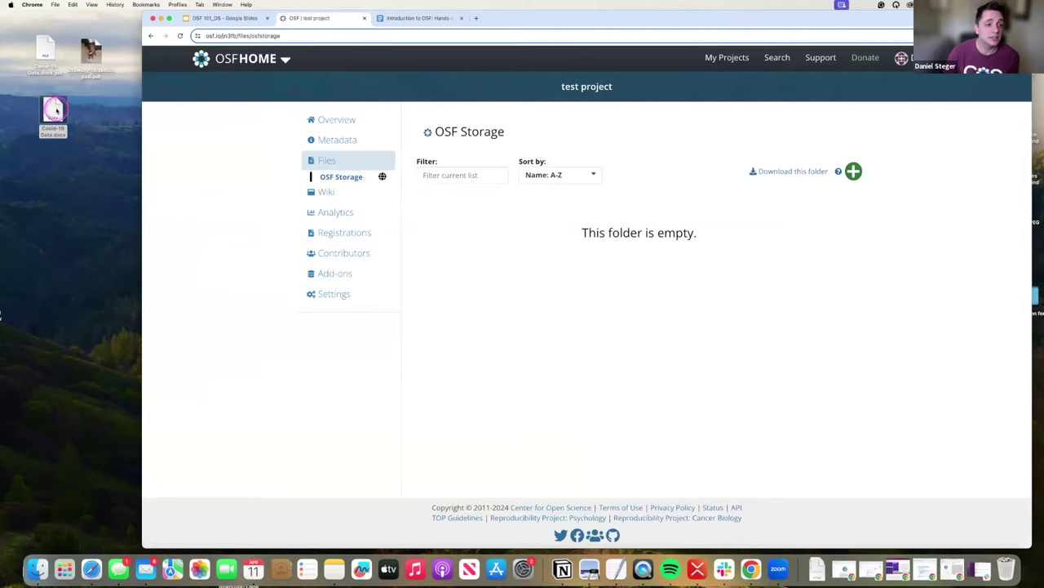
{"action": "left_click_drag", "start_coordinate": [55, 108], "coordinate": [274, 380]}
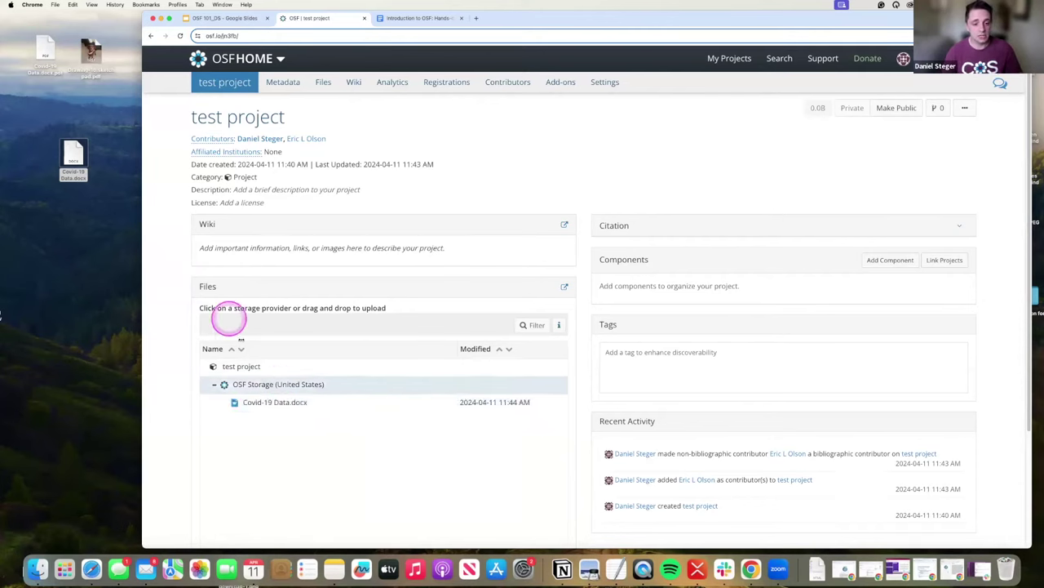
Step: Check Covid-19 Data.docx in TextEdit, then re-upload it to OSF Storage as a new version
{"action": "left_click", "coordinate": [74, 149]}
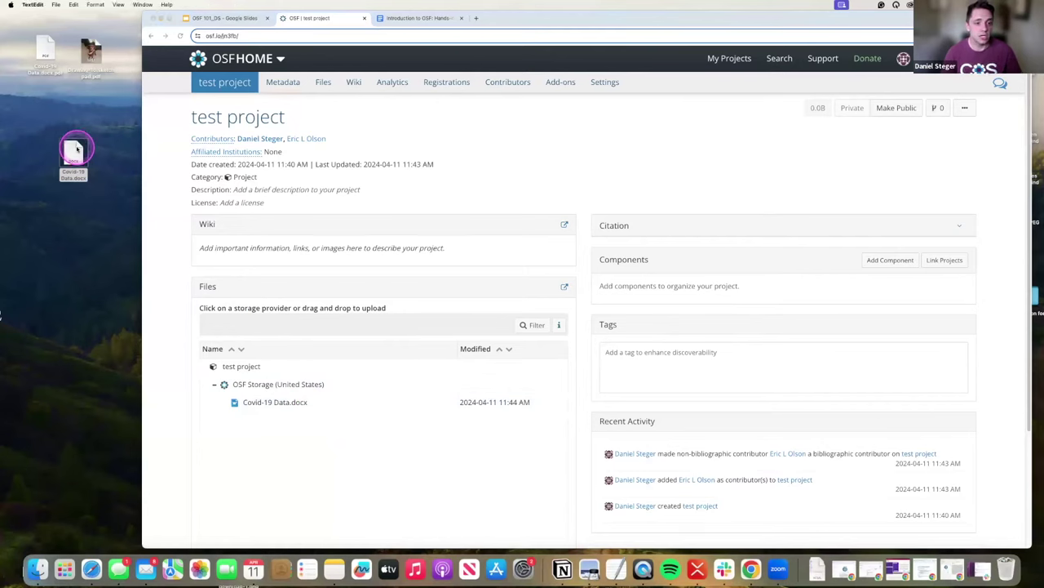
{"action": "double_click", "coordinate": [74, 149]}
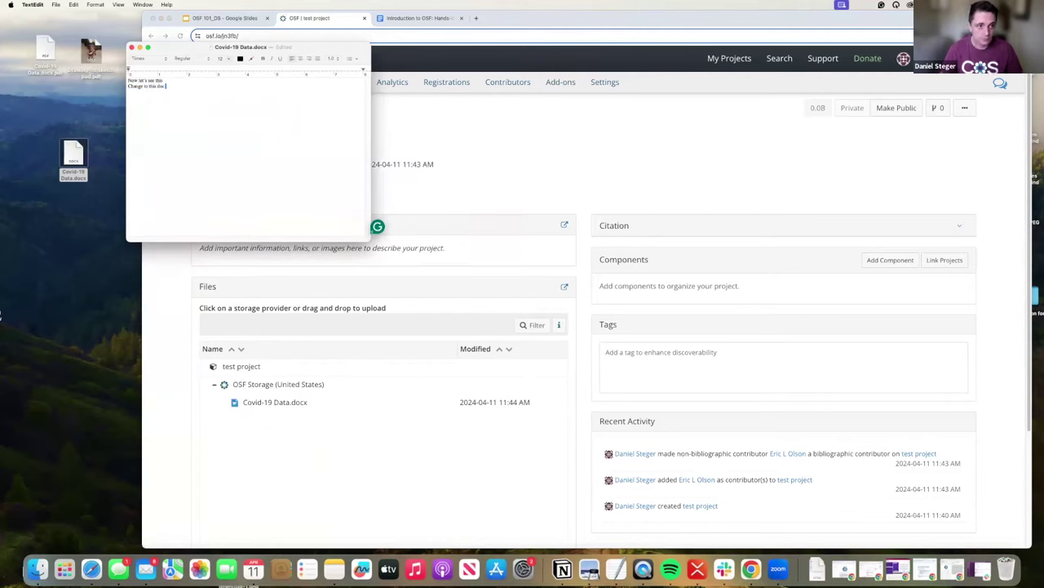
{"action": "left_click", "coordinate": [132, 47]}
{"action": "left_click", "coordinate": [74, 149]}
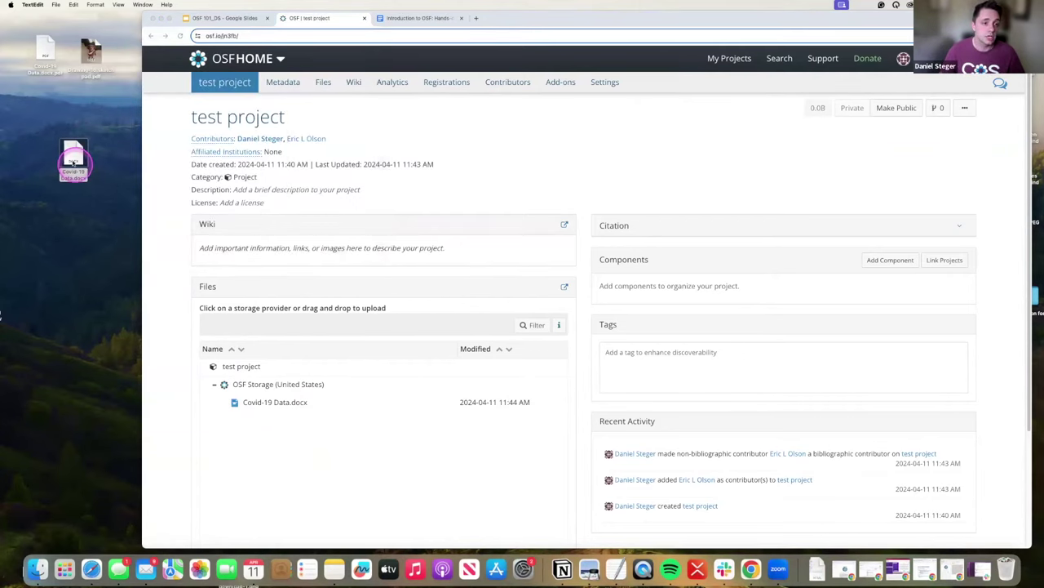
{"action": "double_click", "coordinate": [75, 149]}
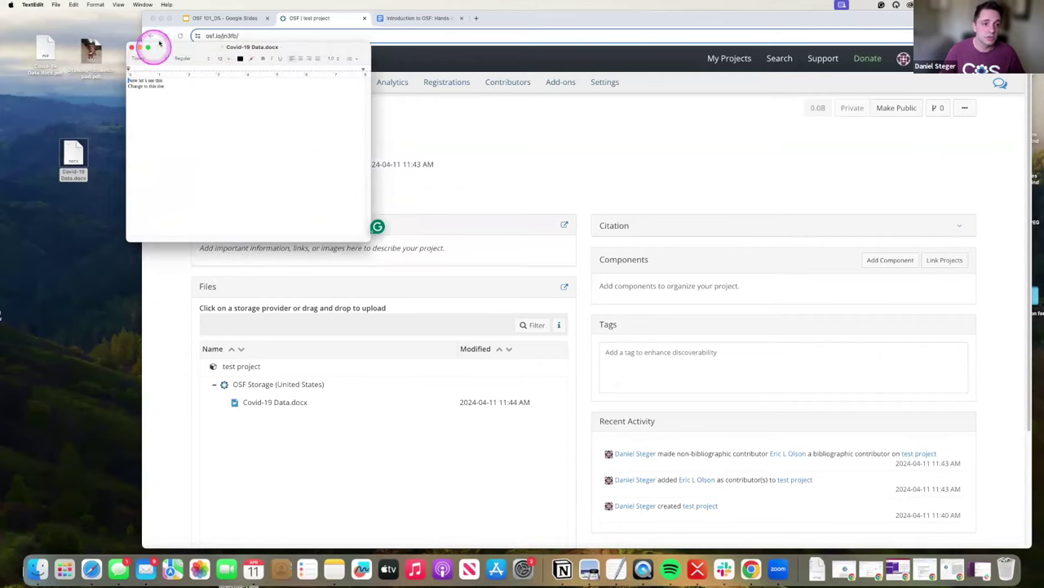
{"action": "left_click", "coordinate": [131, 47]}
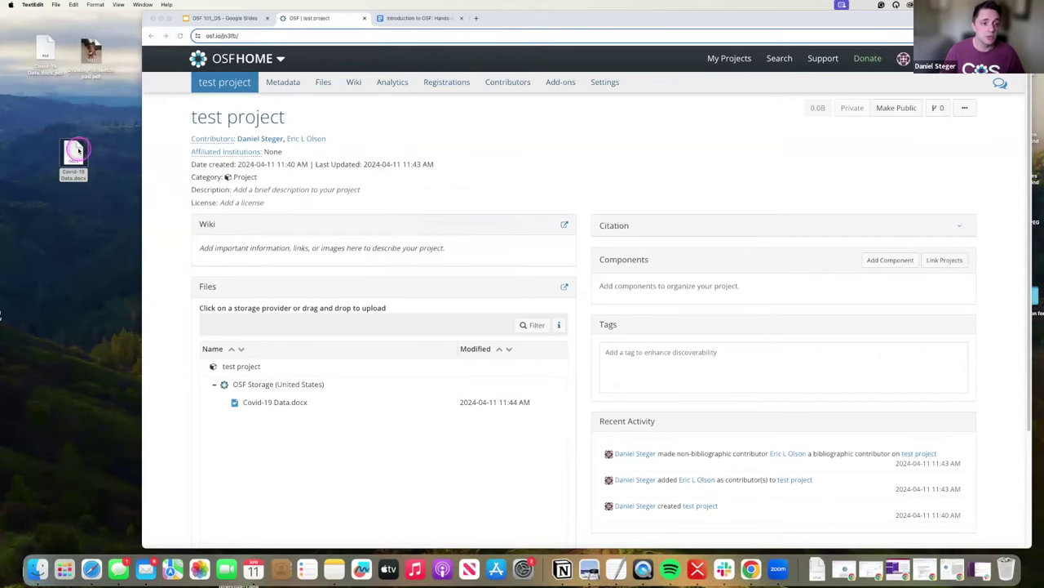
{"action": "left_click_drag", "start_coordinate": [74, 150], "coordinate": [272, 386]}
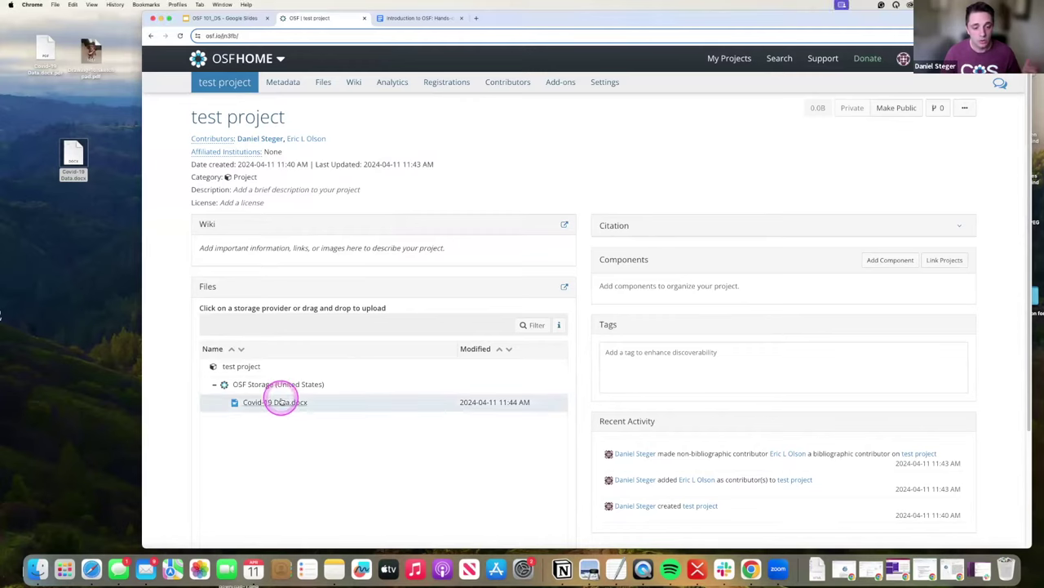
Step: View revisions 1 and 2 of Covid-19 Data.docx, then return to the test project overview
{"action": "left_click", "coordinate": [280, 403]}
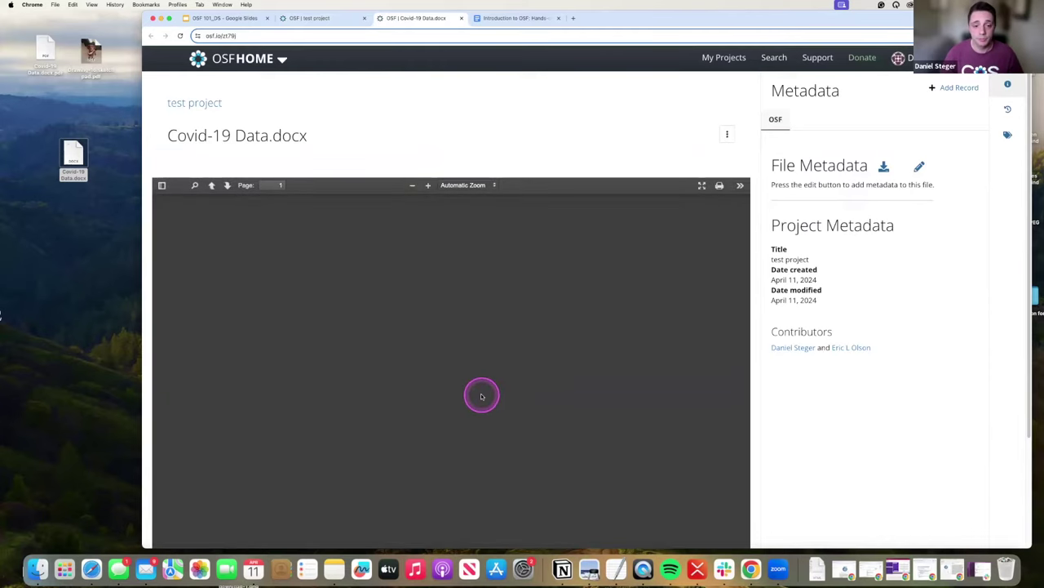
{"action": "scroll", "coordinate": [480, 397], "scroll_direction": "down", "scroll_amount": 3}
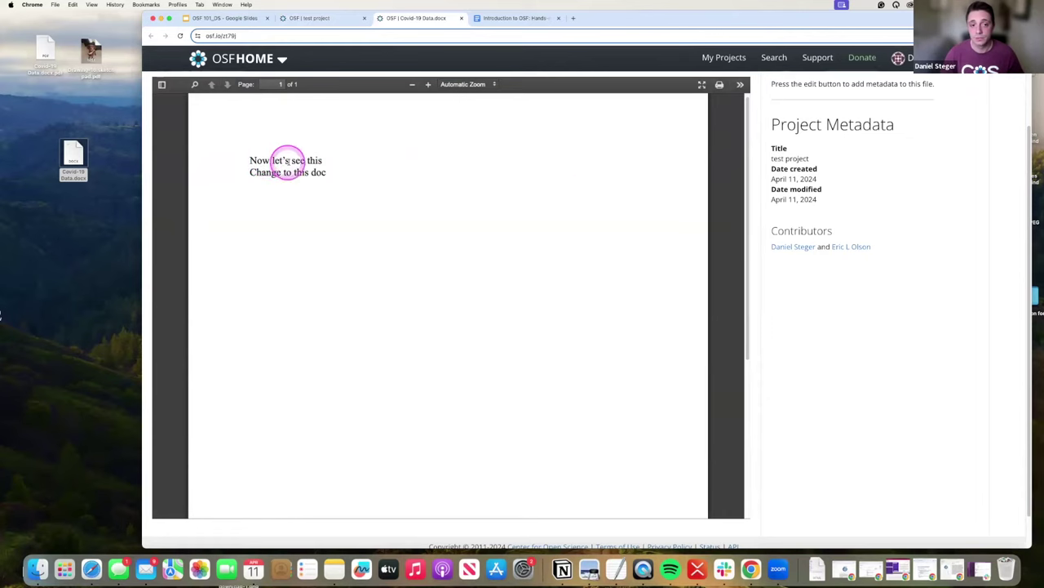
{"action": "scroll", "coordinate": [835, 280], "scroll_direction": "up", "scroll_amount": 3}
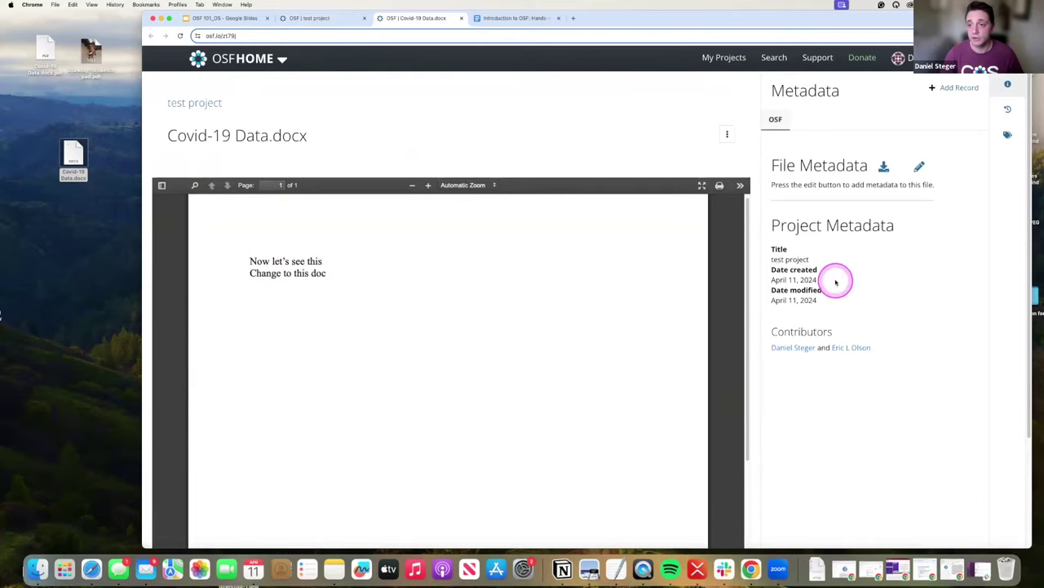
{"action": "left_click", "coordinate": [1010, 110]}
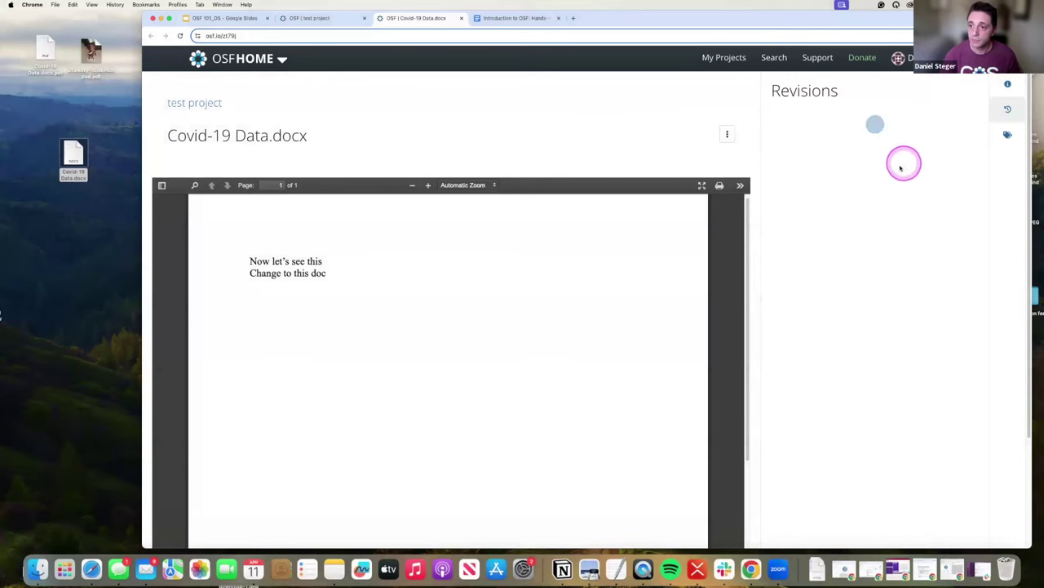
{"action": "left_click", "coordinate": [829, 134]}
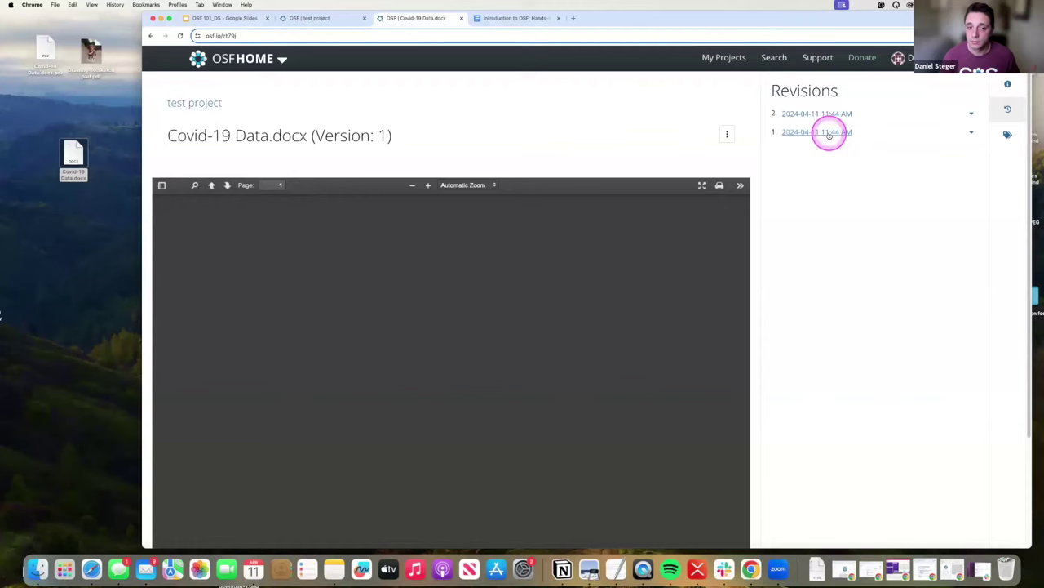
{"action": "scroll", "coordinate": [494, 348], "scroll_direction": "down", "scroll_amount": 2}
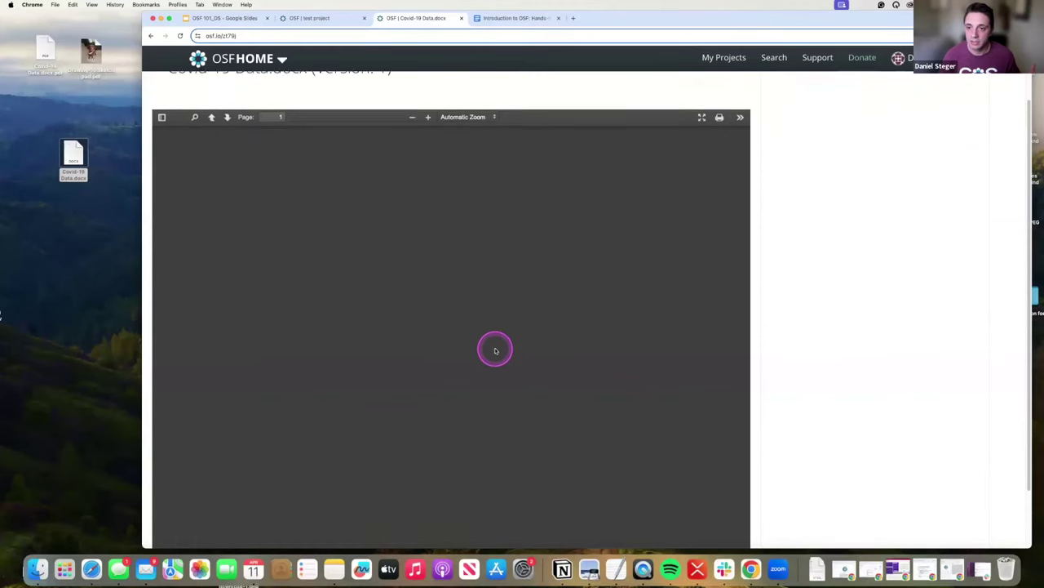
{"action": "scroll", "coordinate": [497, 346], "scroll_direction": "up", "scroll_amount": 2}
{"action": "scroll", "coordinate": [497, 349], "scroll_direction": "down", "scroll_amount": 1}
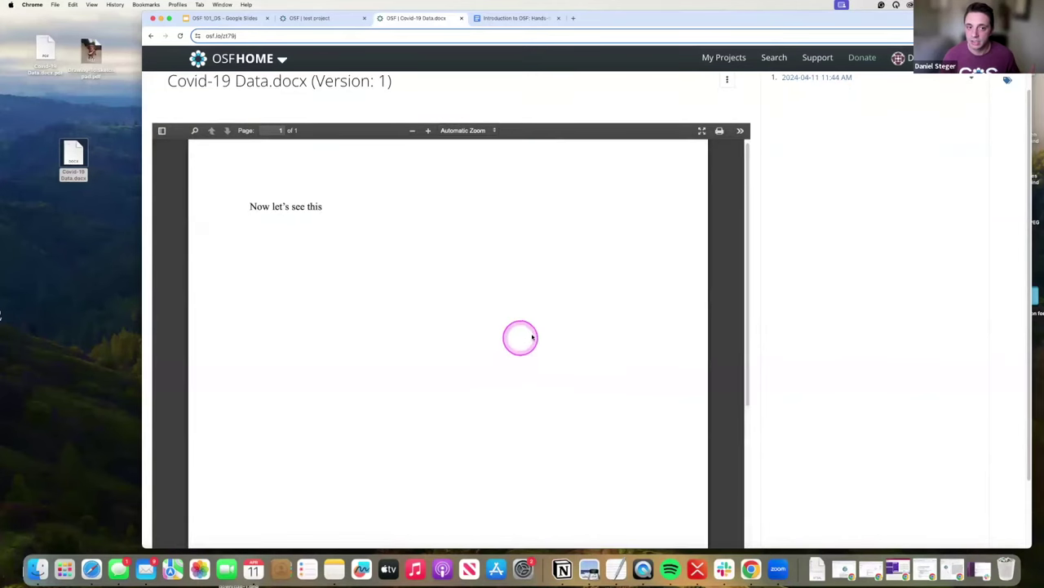
{"action": "scroll", "coordinate": [824, 163], "scroll_direction": "up", "scroll_amount": 2}
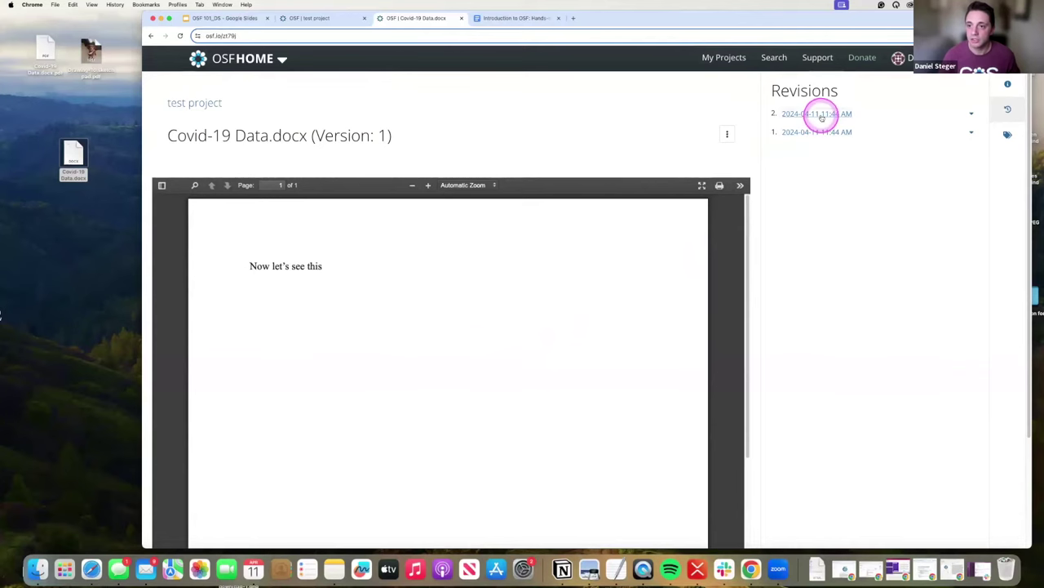
{"action": "left_click", "coordinate": [820, 114]}
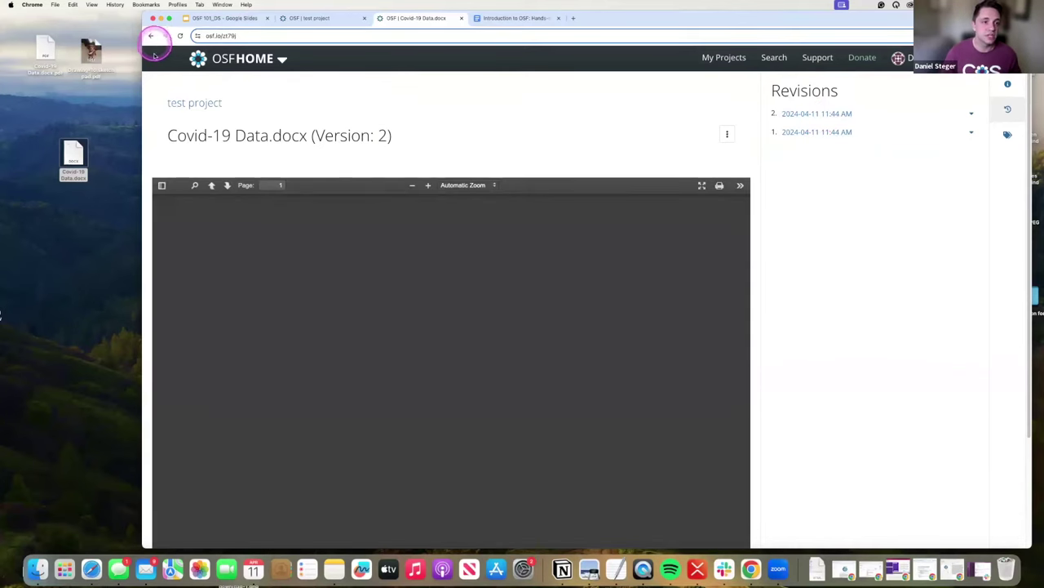
{"action": "left_click", "coordinate": [177, 99]}
Step: Return to test project, point out the uploaded Covid-19 Data.docx, and view its Metadata page
{"action": "left_click", "coordinate": [227, 118]}
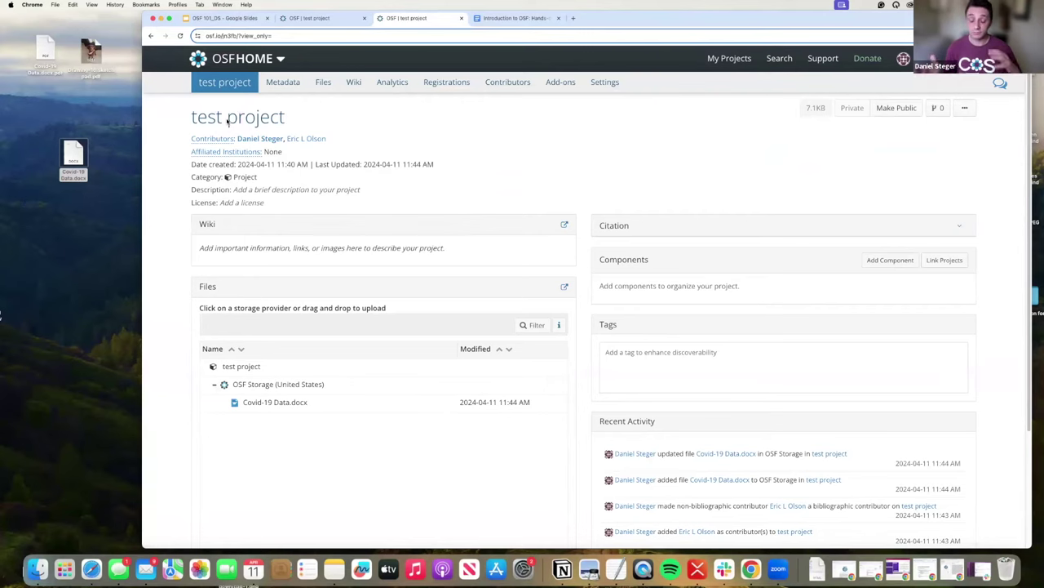
{"action": "left_click", "coordinate": [343, 501]}
{"action": "left_click", "coordinate": [245, 405]}
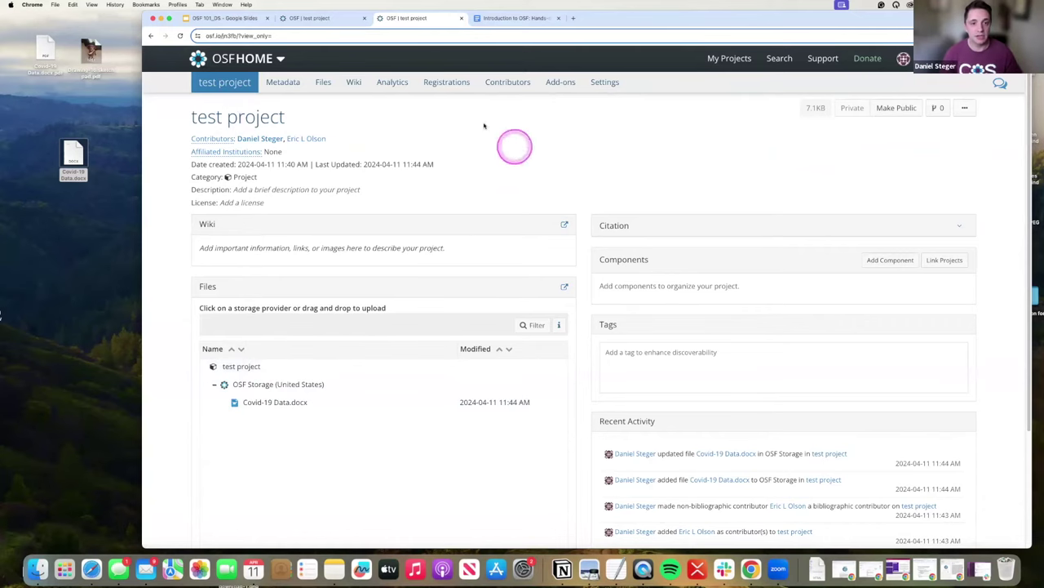
{"action": "left_click", "coordinate": [294, 84]}
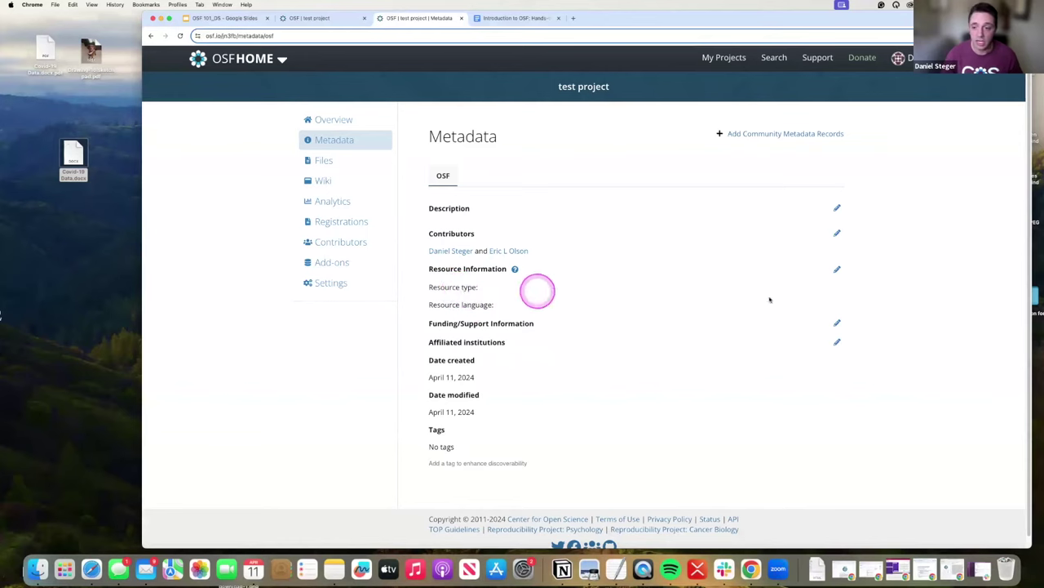
Step: Review the Resource type and Resource language options, leaving both unset
{"action": "left_click", "coordinate": [836, 271]}
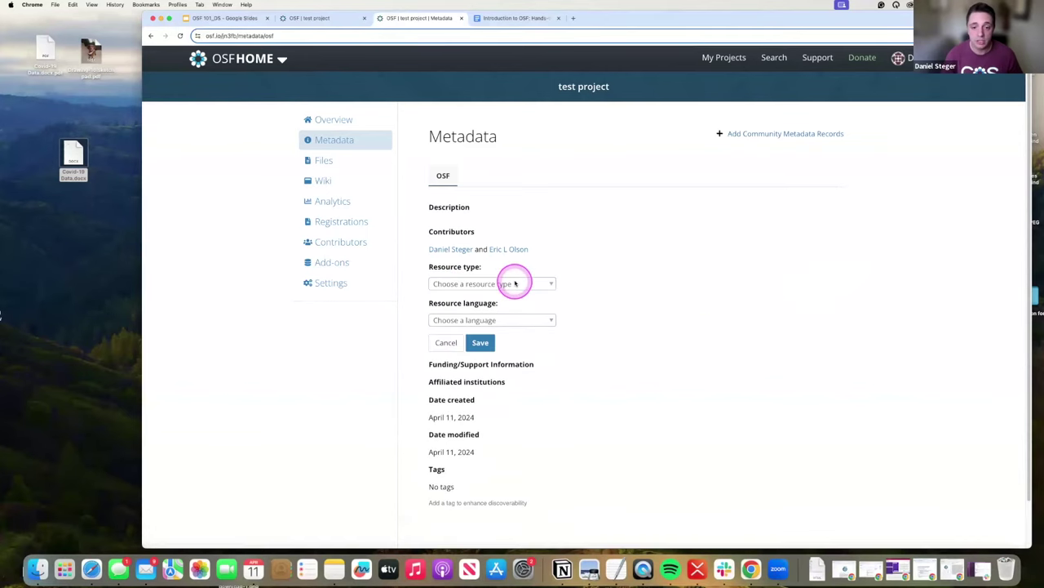
{"action": "left_click", "coordinate": [512, 283]}
{"action": "scroll", "coordinate": [485, 323], "scroll_direction": "down", "scroll_amount": 3}
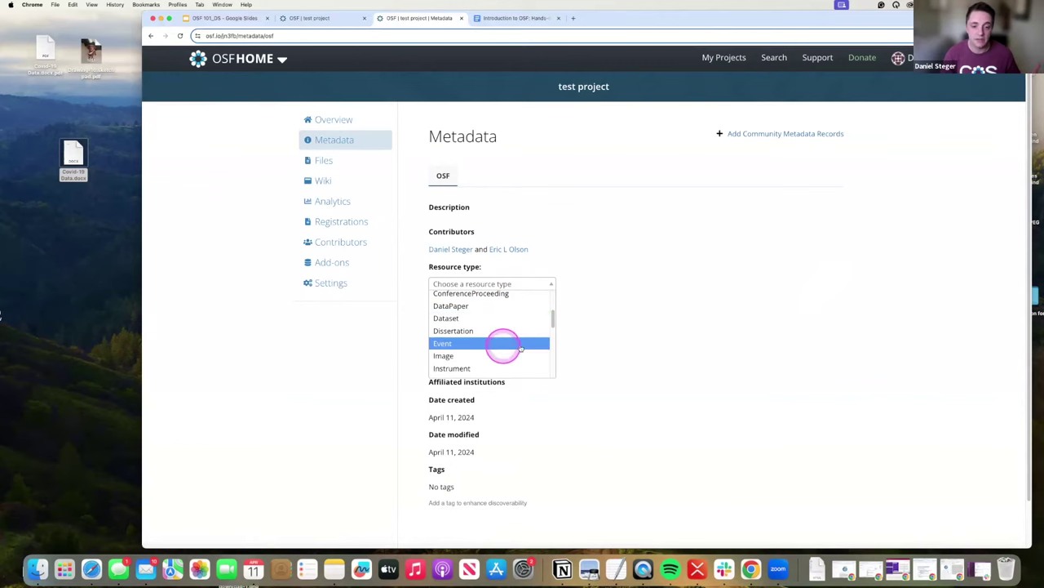
{"action": "left_click", "coordinate": [806, 334]}
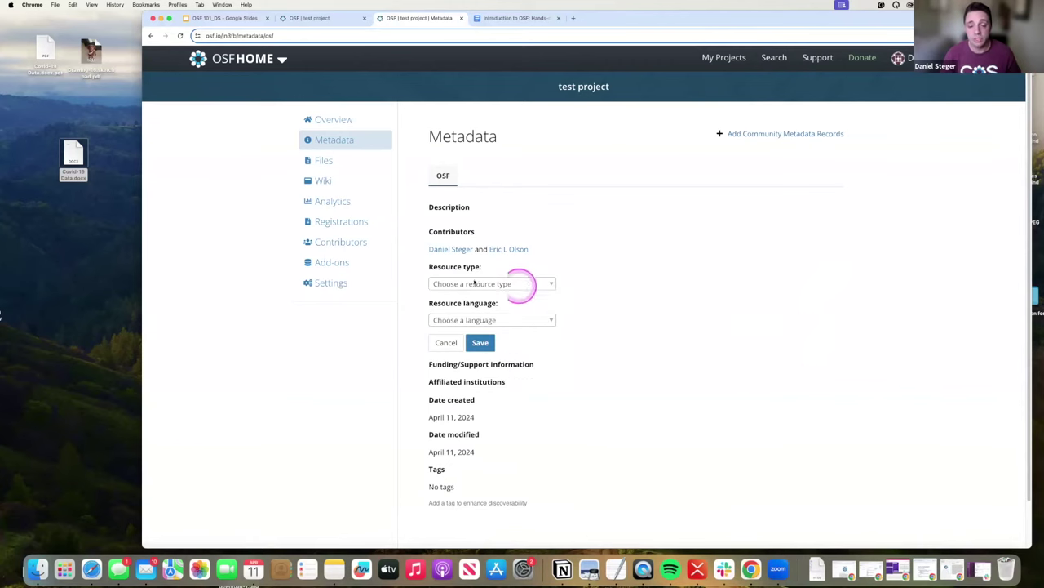
{"action": "left_click", "coordinate": [541, 322]}
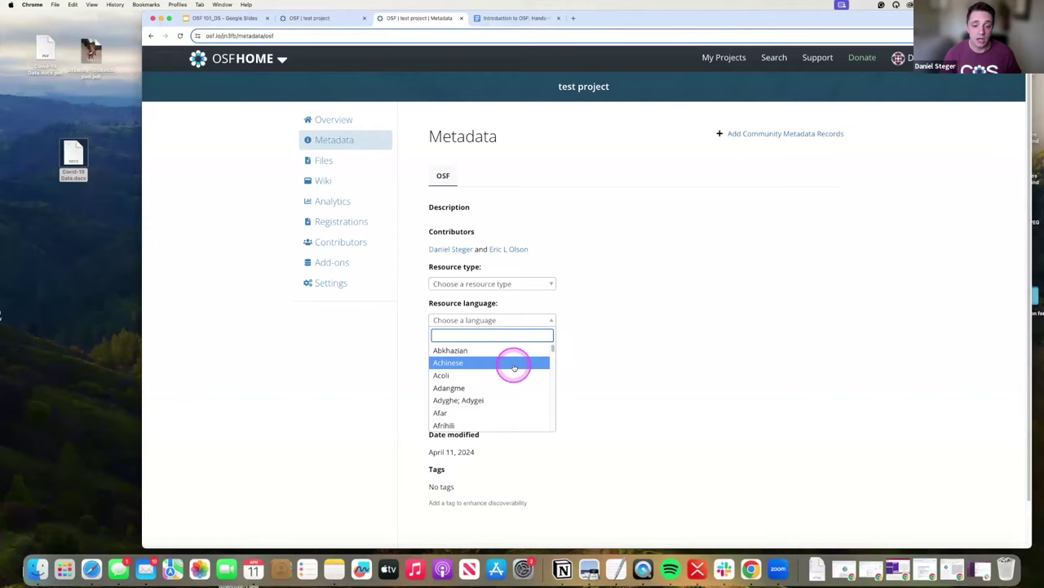
{"action": "left_click", "coordinate": [665, 325]}
{"action": "scroll", "coordinate": [651, 351], "scroll_direction": "down", "scroll_amount": 2}
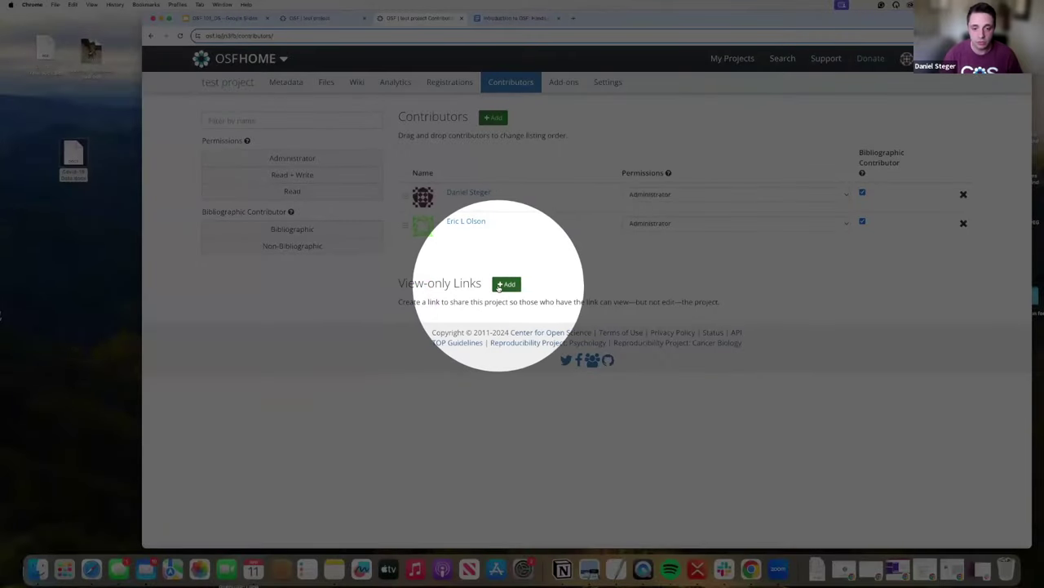
Step: Create the anonymized view-only link 'Shared project link' and copy its URL
{"action": "left_click", "coordinate": [500, 285]}
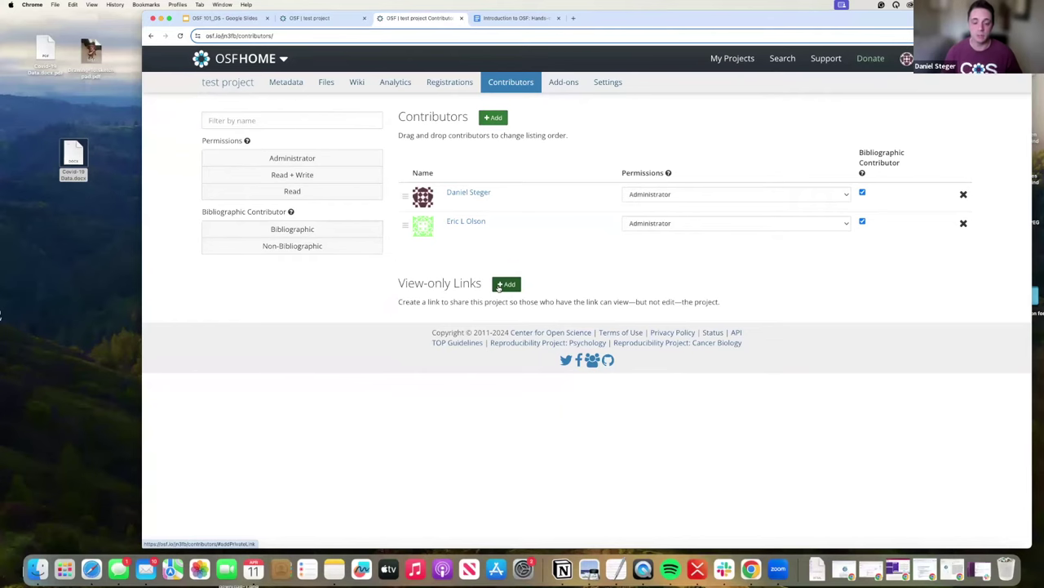
{"action": "left_click", "coordinate": [505, 285]}
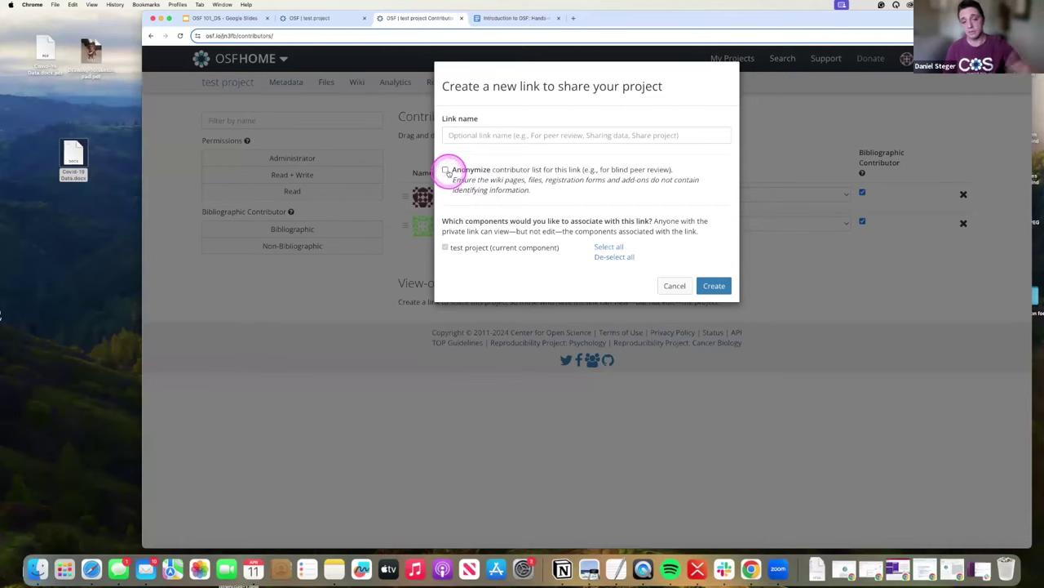
{"action": "left_click", "coordinate": [445, 170]}
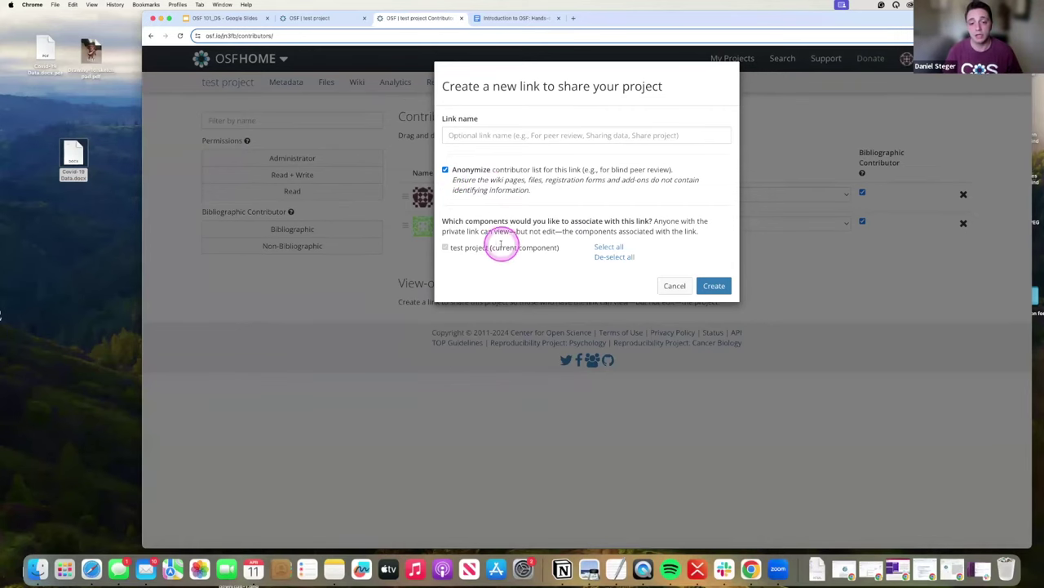
{"action": "left_click", "coordinate": [723, 287]}
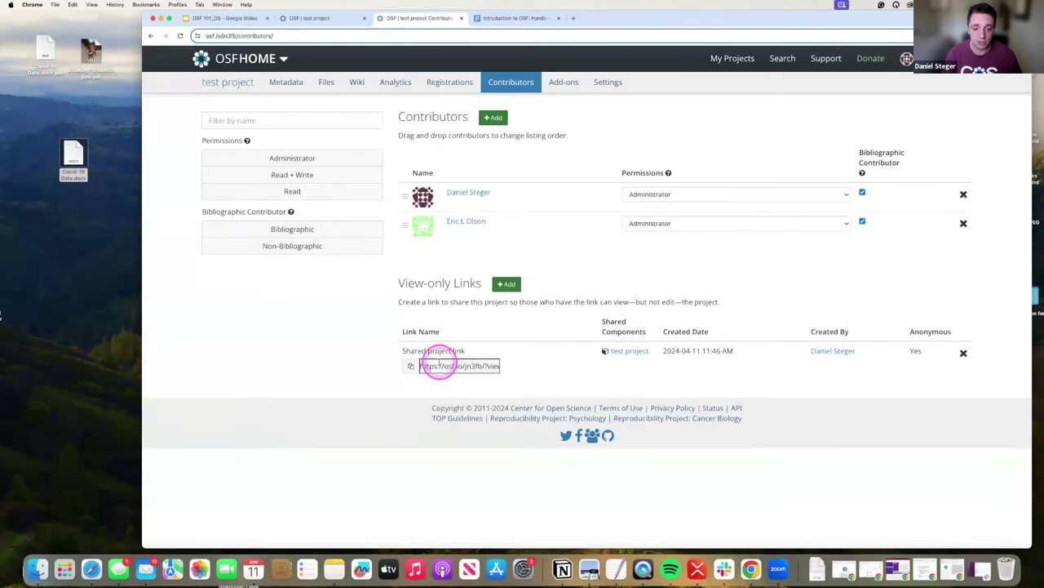
{"action": "left_click", "coordinate": [440, 365]}
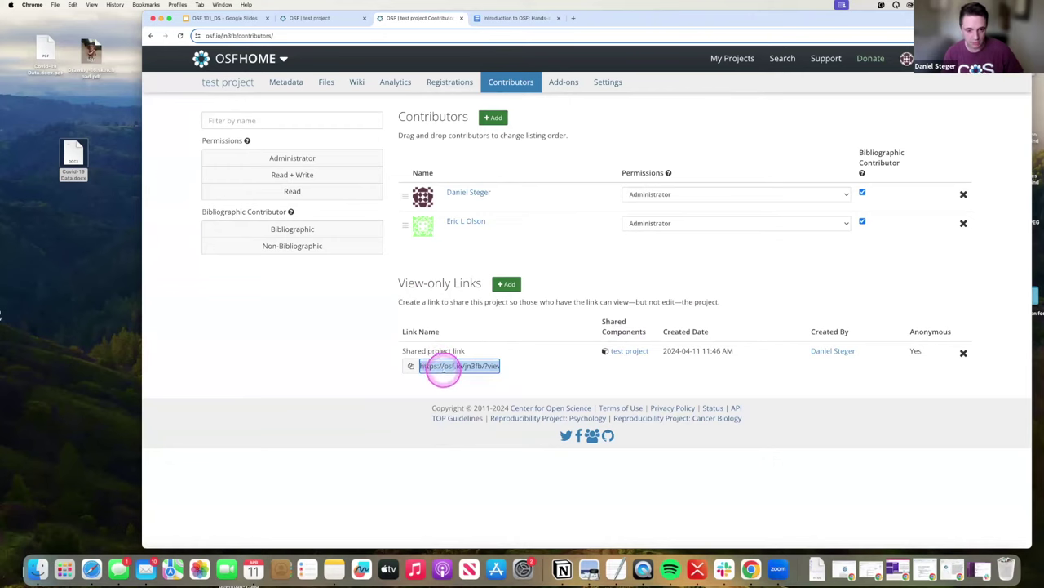
{"action": "left_click", "coordinate": [410, 365]}
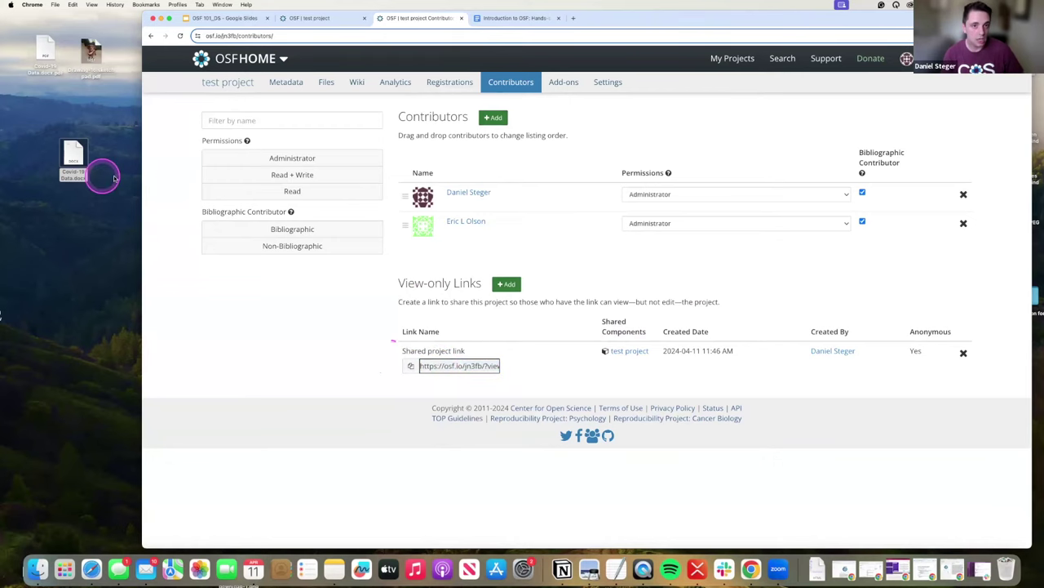
Step: Load the copied view-only link in a new tab, check it, then close that tab
{"action": "left_click", "coordinate": [572, 18]}
{"action": "key", "text": "super+v"}
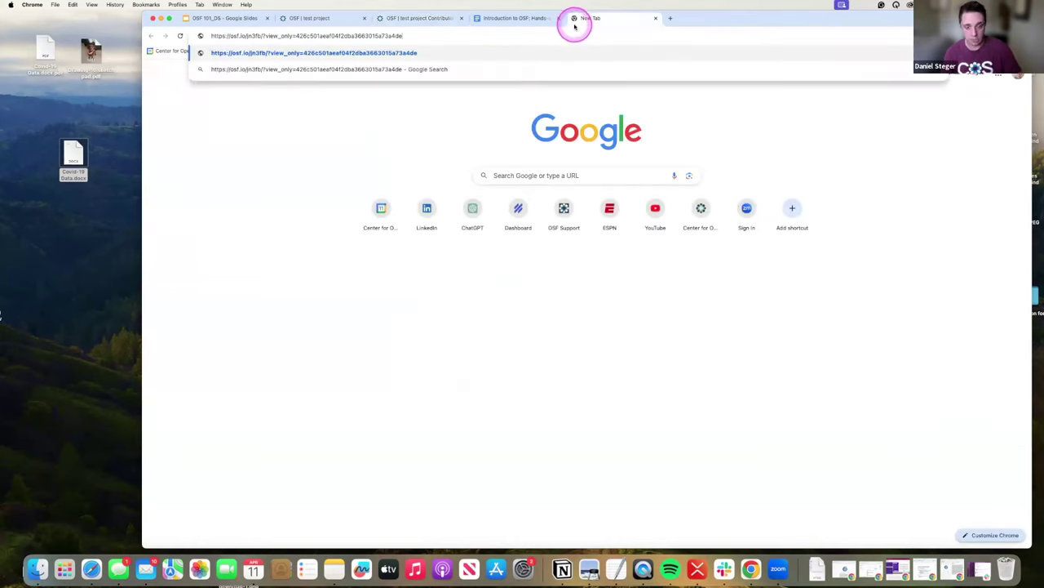
{"action": "key", "text": "Return"}
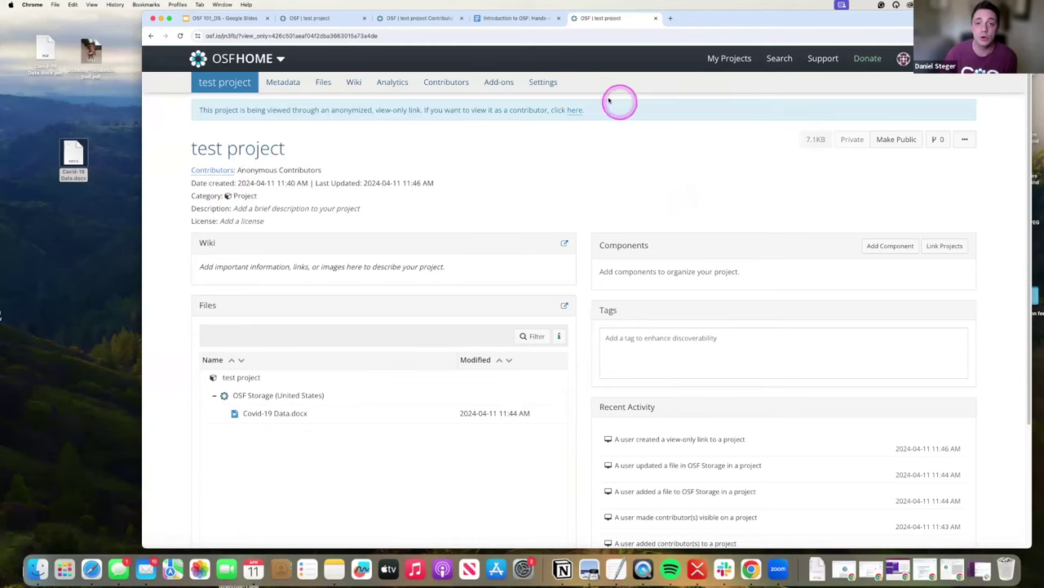
{"action": "left_click", "coordinate": [655, 18]}
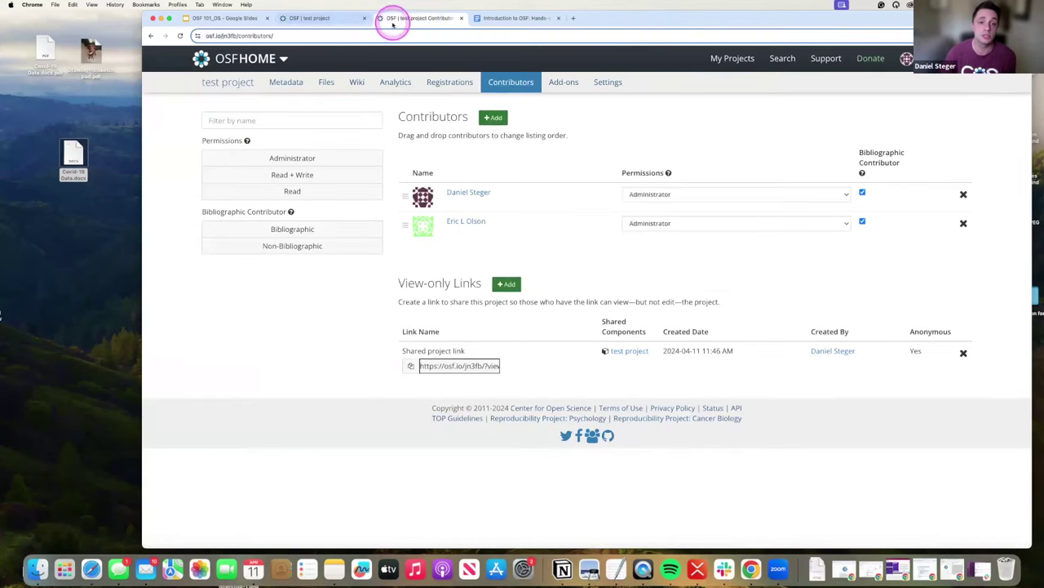
Step: Enable the Google Drive add-on for test project and confirm its terms
{"action": "left_click", "coordinate": [215, 83]}
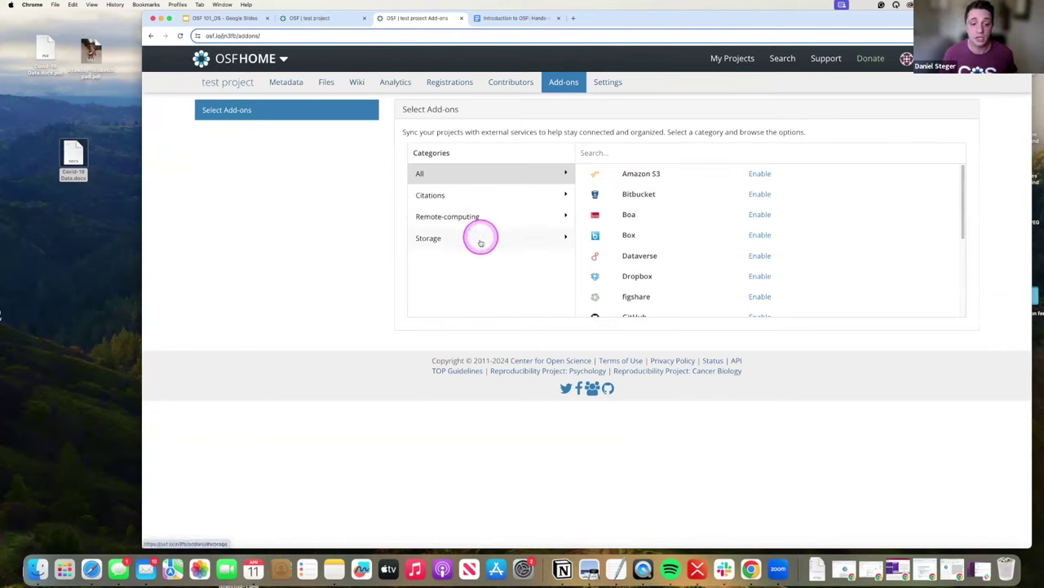
{"action": "scroll", "coordinate": [810, 239], "scroll_direction": "down", "scroll_amount": 1}
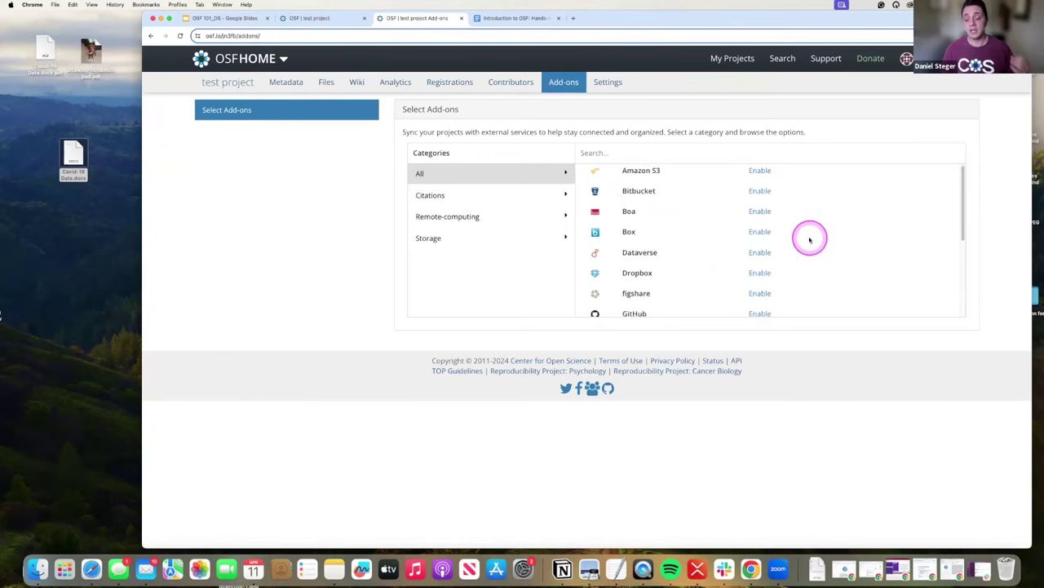
{"action": "scroll", "coordinate": [810, 238], "scroll_direction": "down", "scroll_amount": 2}
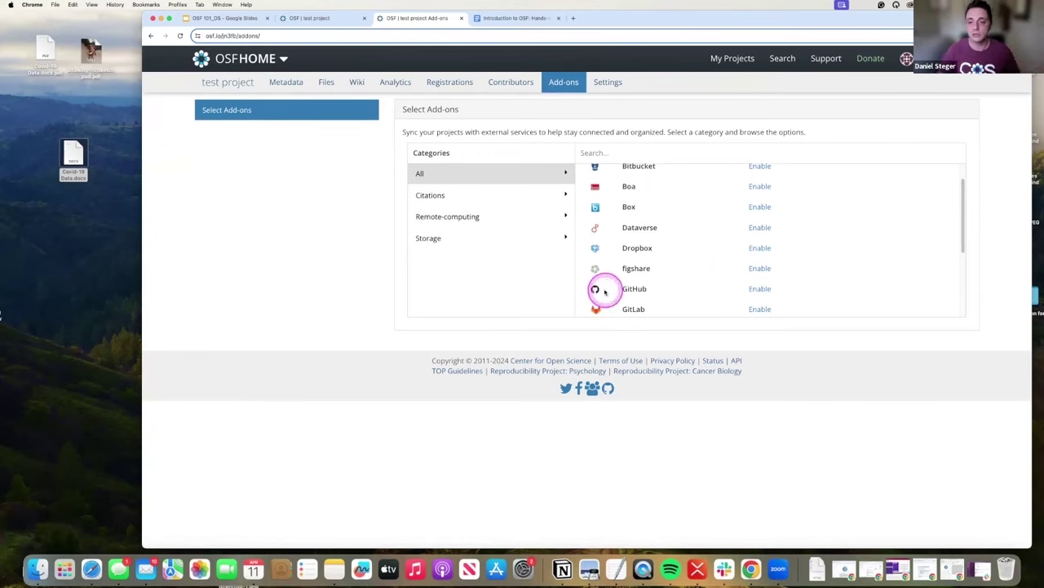
{"action": "scroll", "coordinate": [646, 269], "scroll_direction": "down", "scroll_amount": 3}
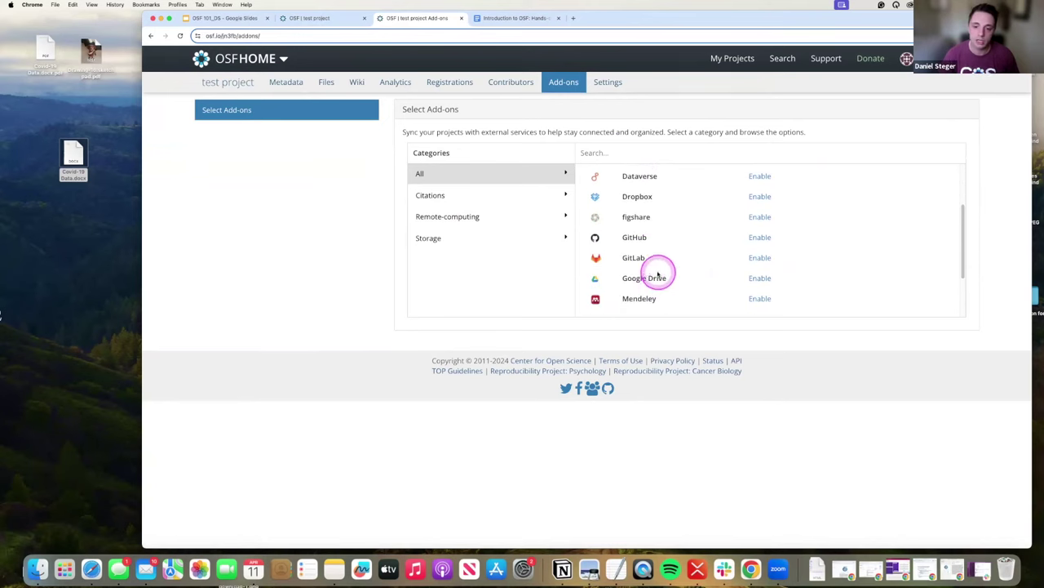
{"action": "scroll", "coordinate": [652, 276], "scroll_direction": "down", "scroll_amount": 2}
{"action": "scroll", "coordinate": [655, 279], "scroll_direction": "down", "scroll_amount": 1}
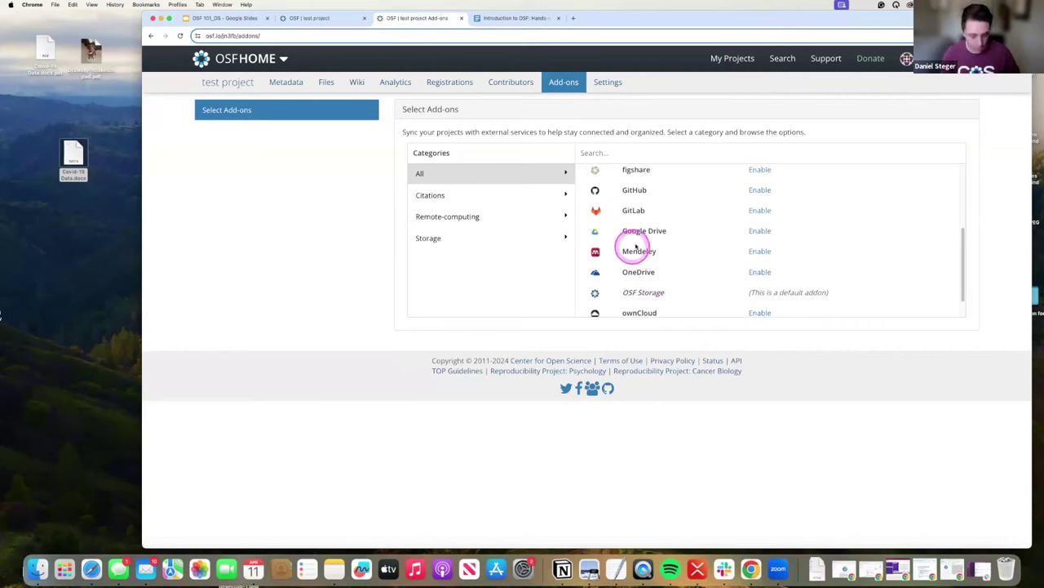
{"action": "key", "text": "ctrl+shift+s"}
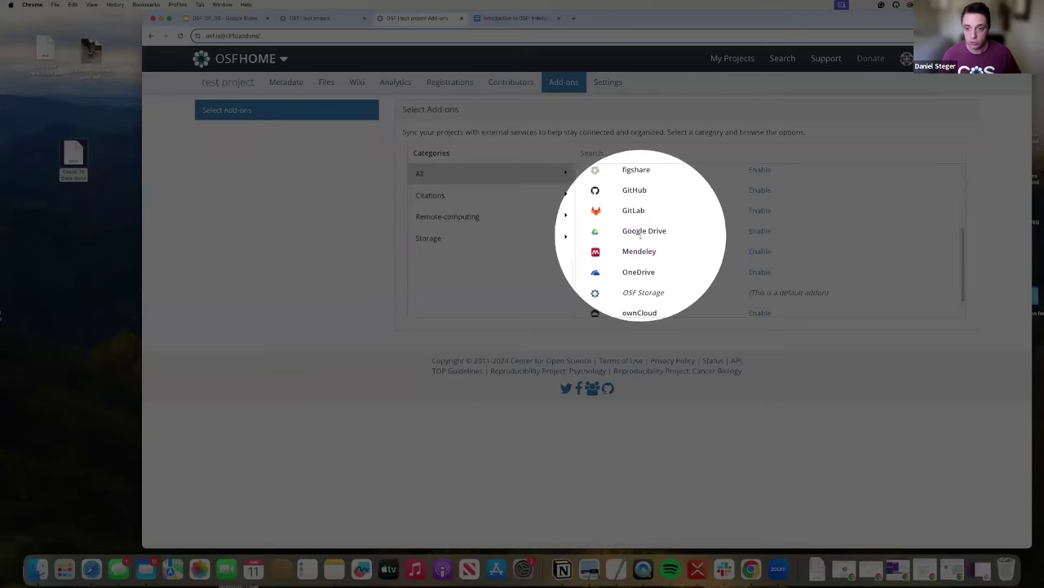
{"action": "left_click", "coordinate": [758, 232]}
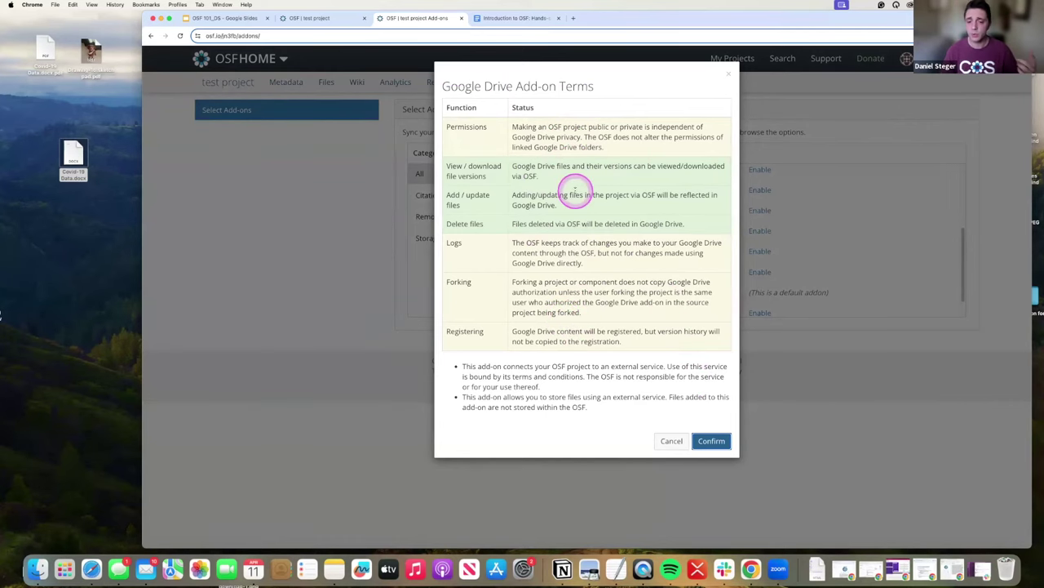
{"action": "left_click", "coordinate": [719, 443]}
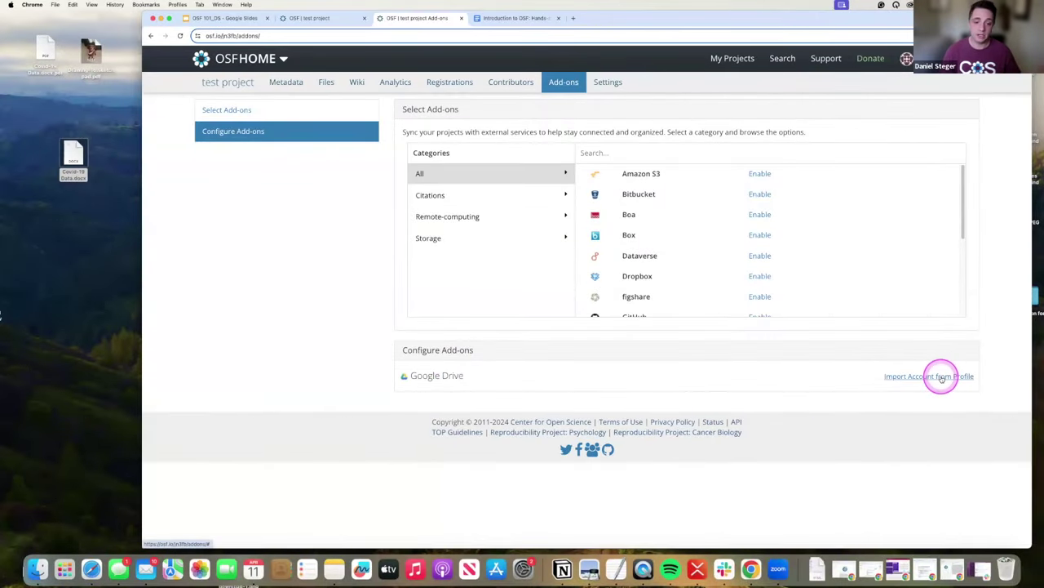
Step: Import the Google Drive account from profile and save 'test' as the linked folder
{"action": "left_click", "coordinate": [941, 377]}
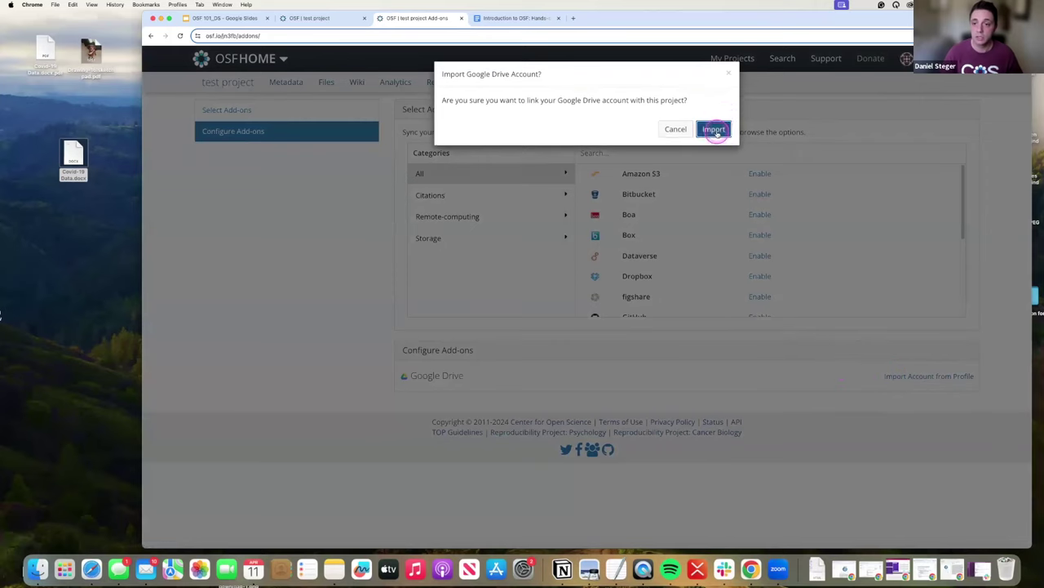
{"action": "left_click", "coordinate": [715, 131]}
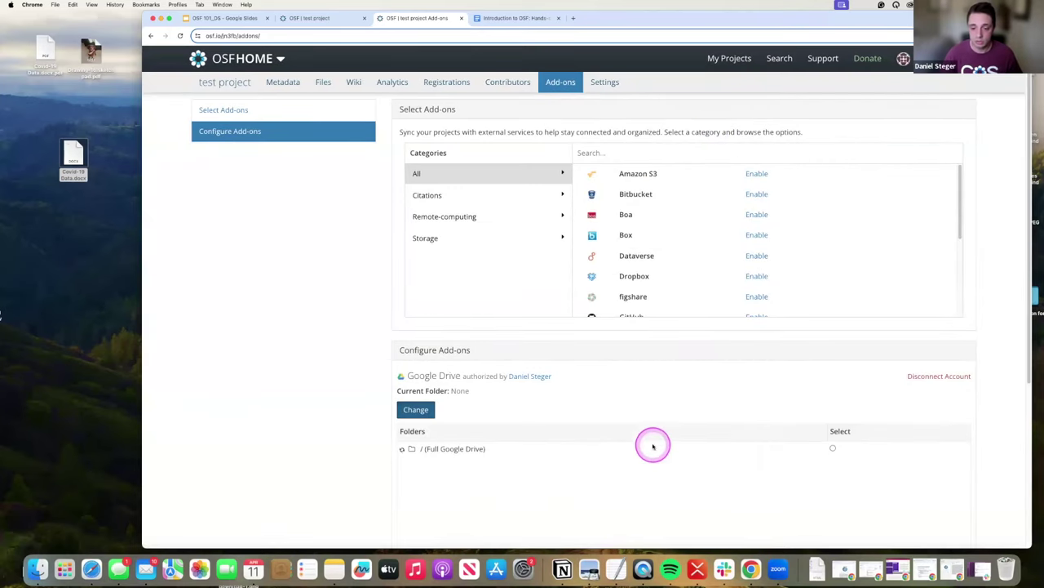
{"action": "scroll", "coordinate": [652, 446], "scroll_direction": "down", "scroll_amount": 5}
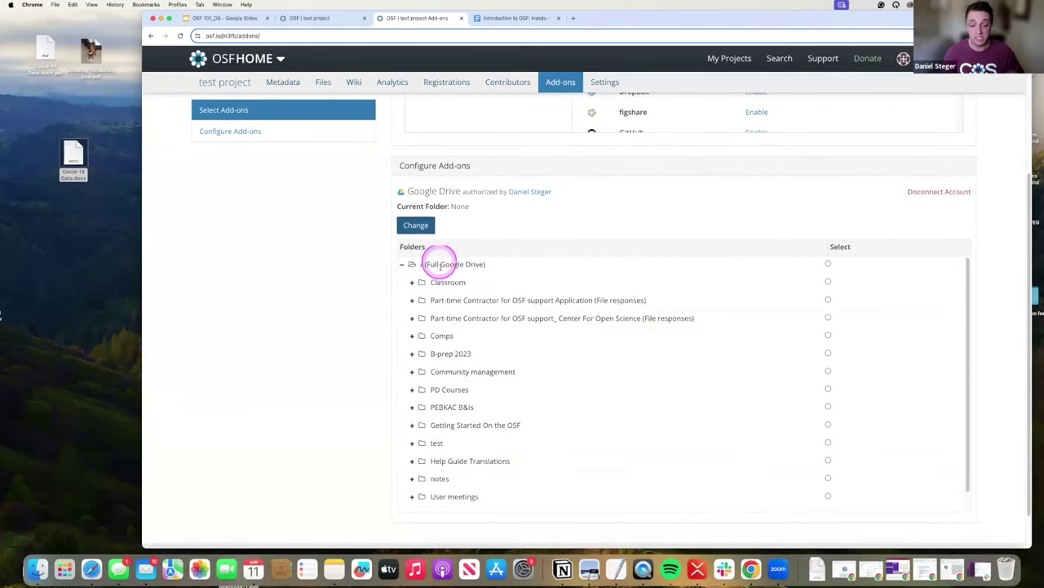
{"action": "scroll", "coordinate": [464, 457], "scroll_direction": "down", "scroll_amount": 1}
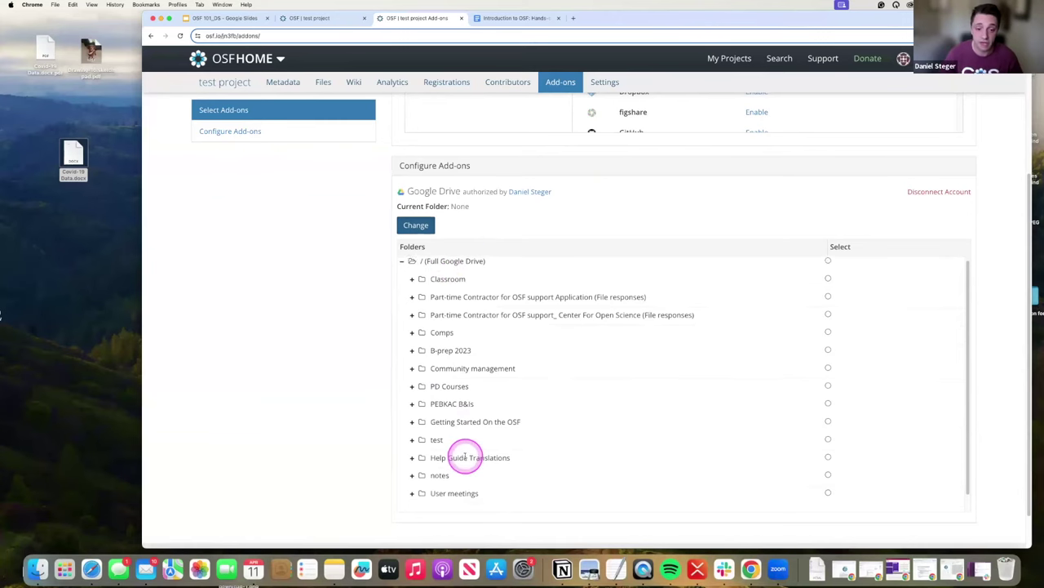
{"action": "scroll", "coordinate": [465, 457], "scroll_direction": "down", "scroll_amount": 1}
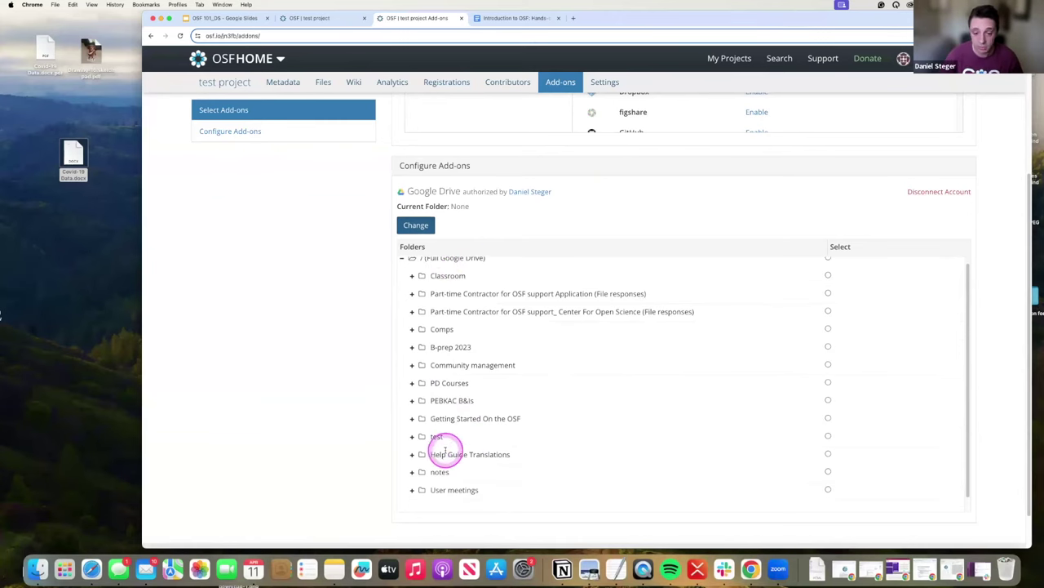
{"action": "left_click", "coordinate": [827, 435]}
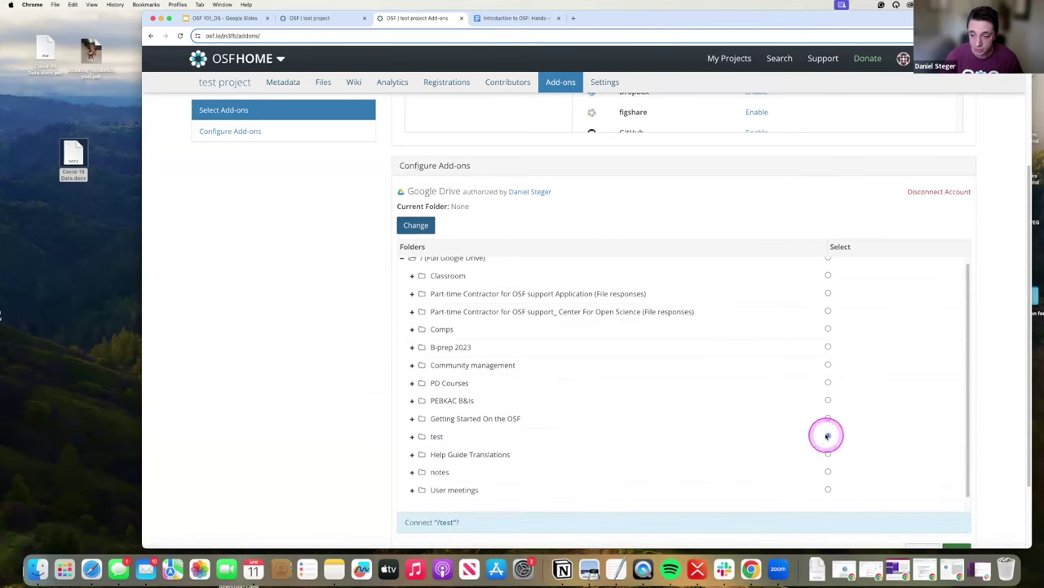
{"action": "scroll", "coordinate": [990, 381], "scroll_direction": "down", "scroll_amount": 3}
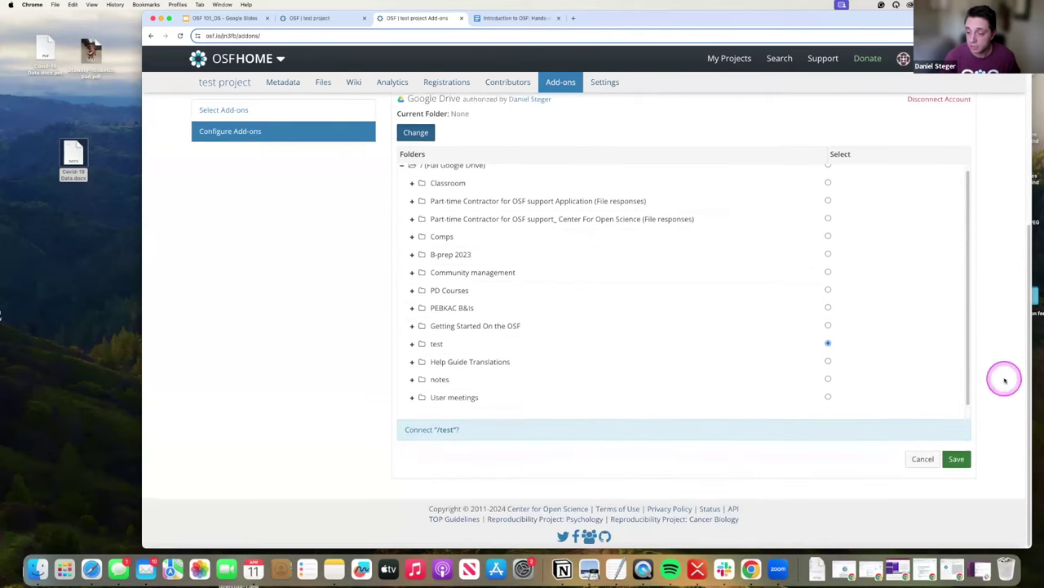
{"action": "left_click", "coordinate": [957, 459]}
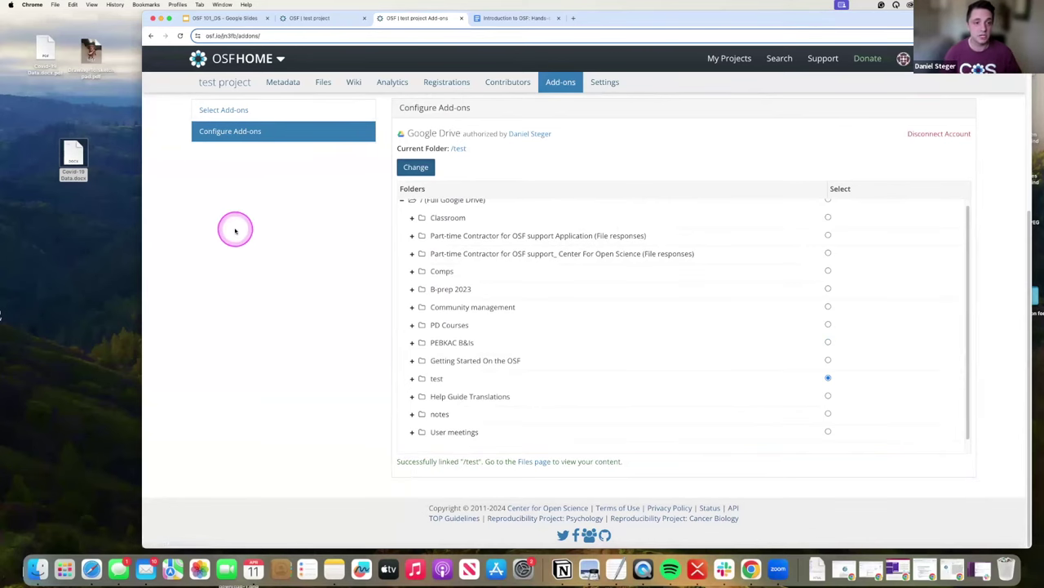
{"action": "left_click", "coordinate": [238, 114]}
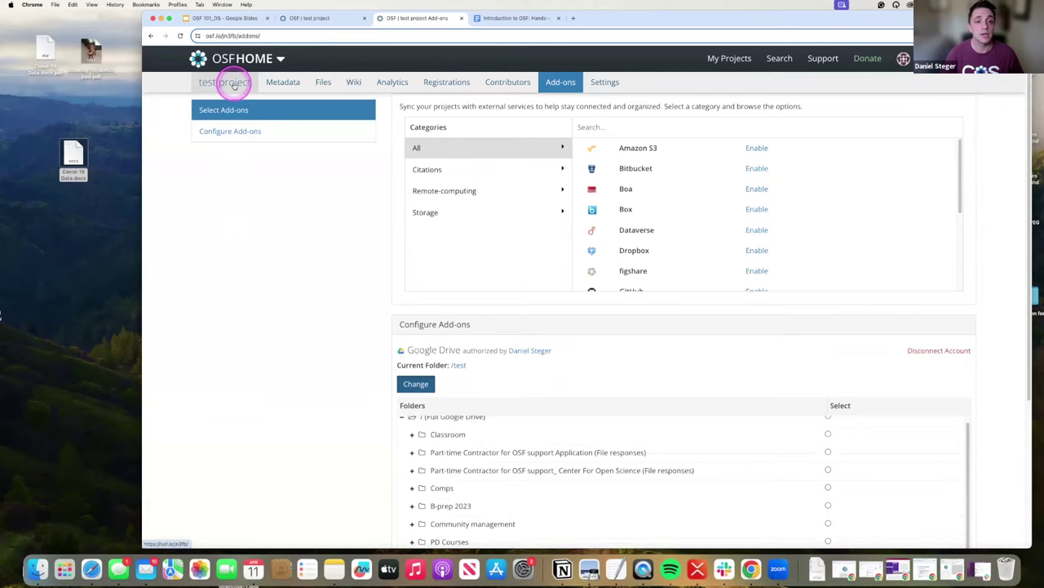
Step: Check that Google Drive: test lists Covid-19 Data.docx and Covid-19 Data.pdf on the overview
{"action": "left_click", "coordinate": [234, 85]}
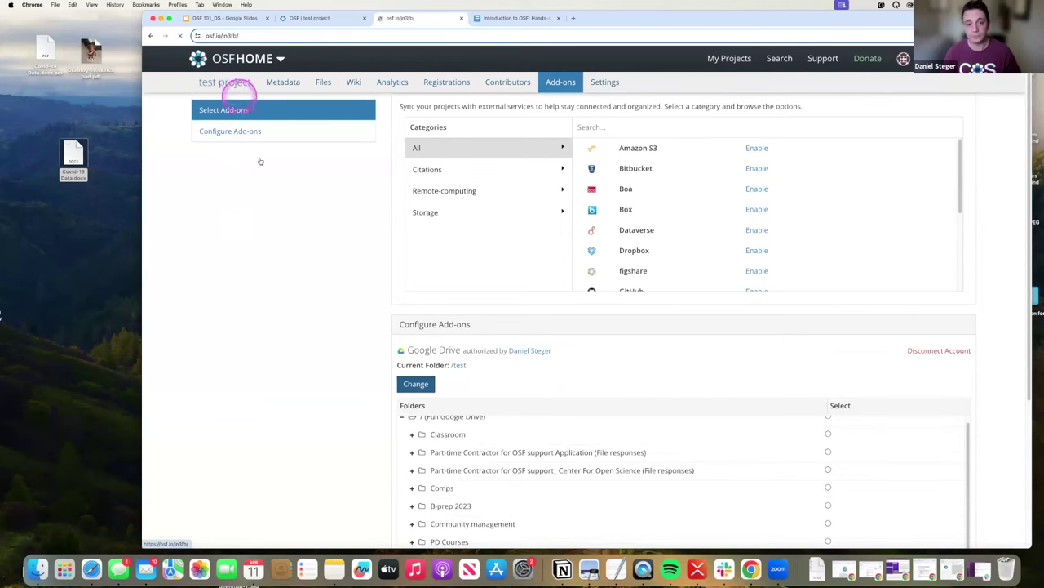
{"action": "scroll", "coordinate": [301, 433], "scroll_direction": "down", "scroll_amount": 3}
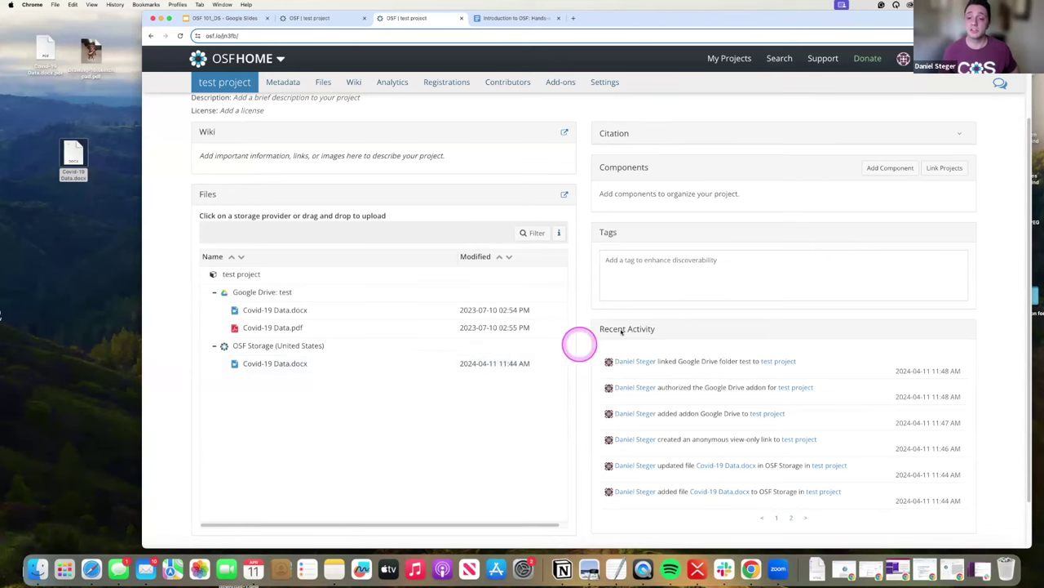
{"action": "scroll", "coordinate": [620, 327], "scroll_direction": "up", "scroll_amount": 2}
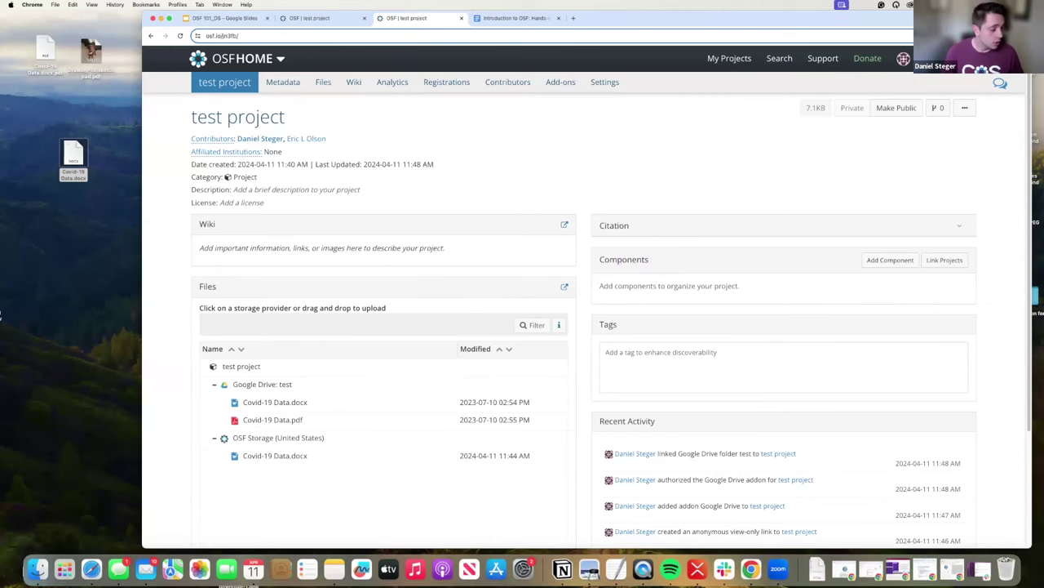
{"action": "scroll", "coordinate": [650, 321], "scroll_direction": "down", "scroll_amount": 3}
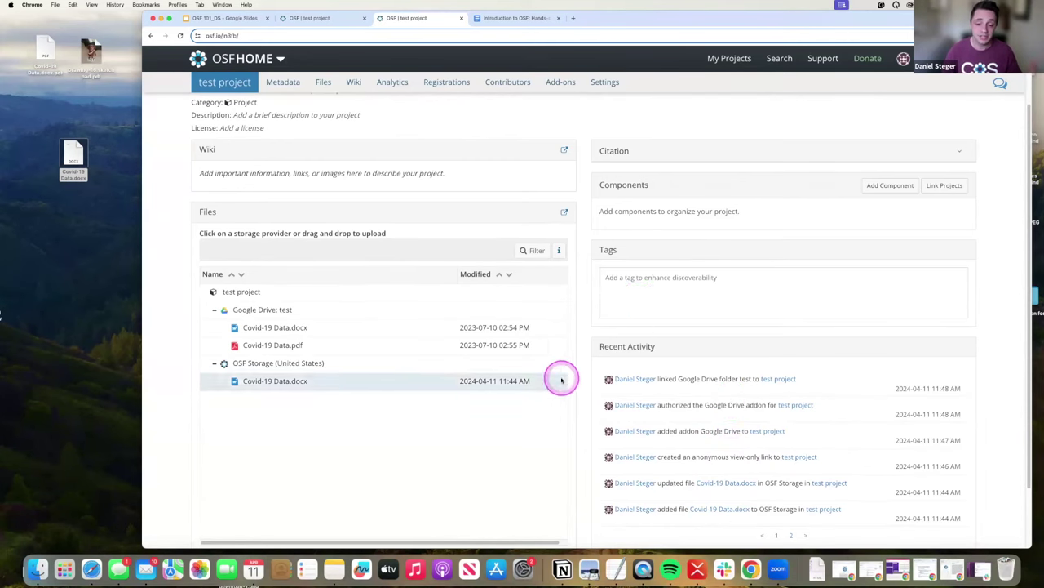
{"action": "scroll", "coordinate": [560, 378], "scroll_direction": "up", "scroll_amount": 2}
{"action": "scroll", "coordinate": [651, 449], "scroll_direction": "up", "scroll_amount": 1}
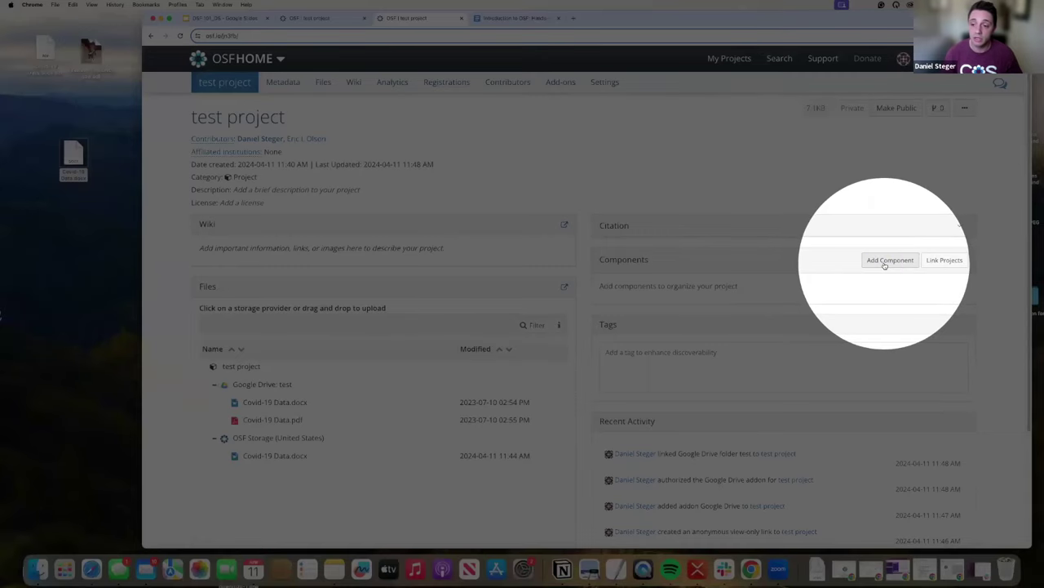
Step: Start a new component from the Components panel's Add Component button
{"action": "left_click", "coordinate": [889, 261]}
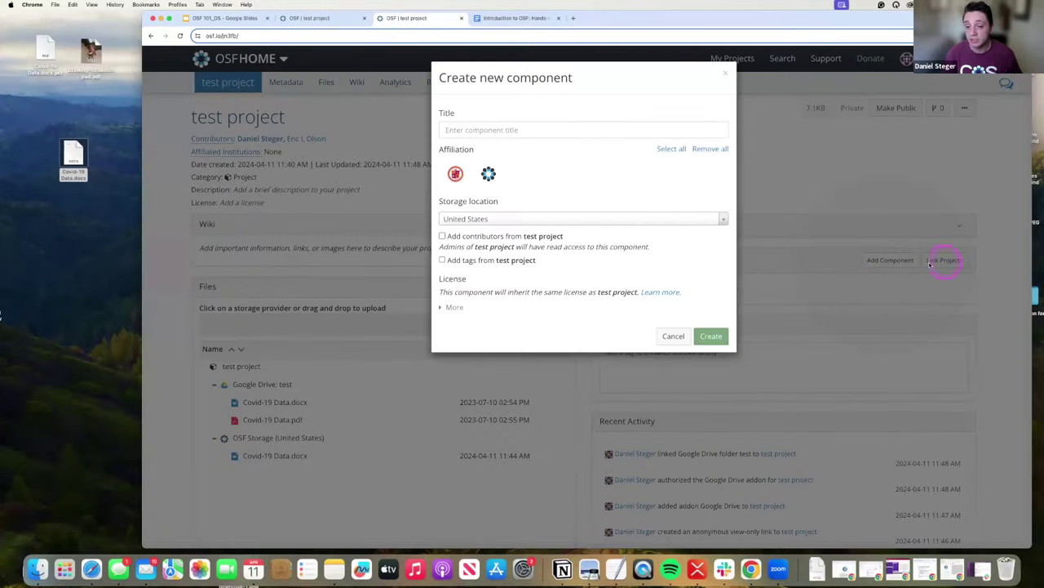